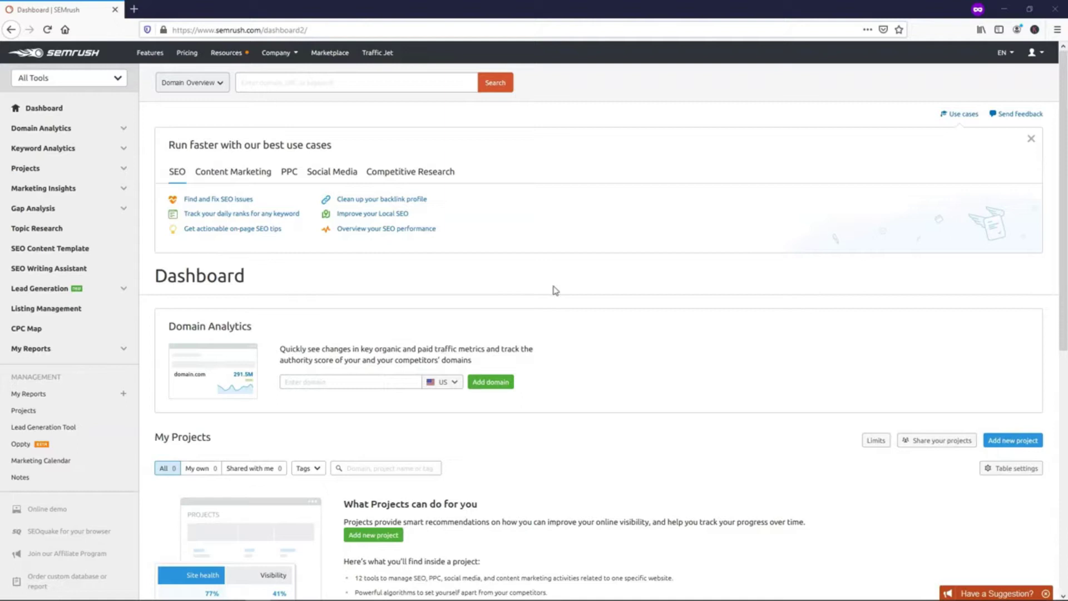
Open the Keyword Magic Tool and search the US database for "web design"
left_click(121, 152)
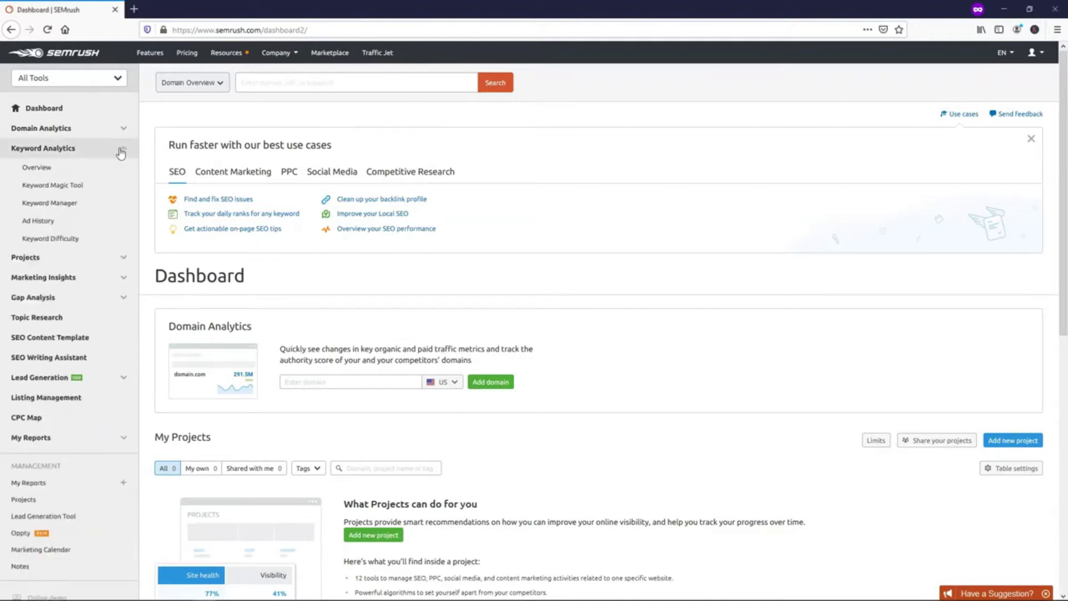
left_click(66, 190)
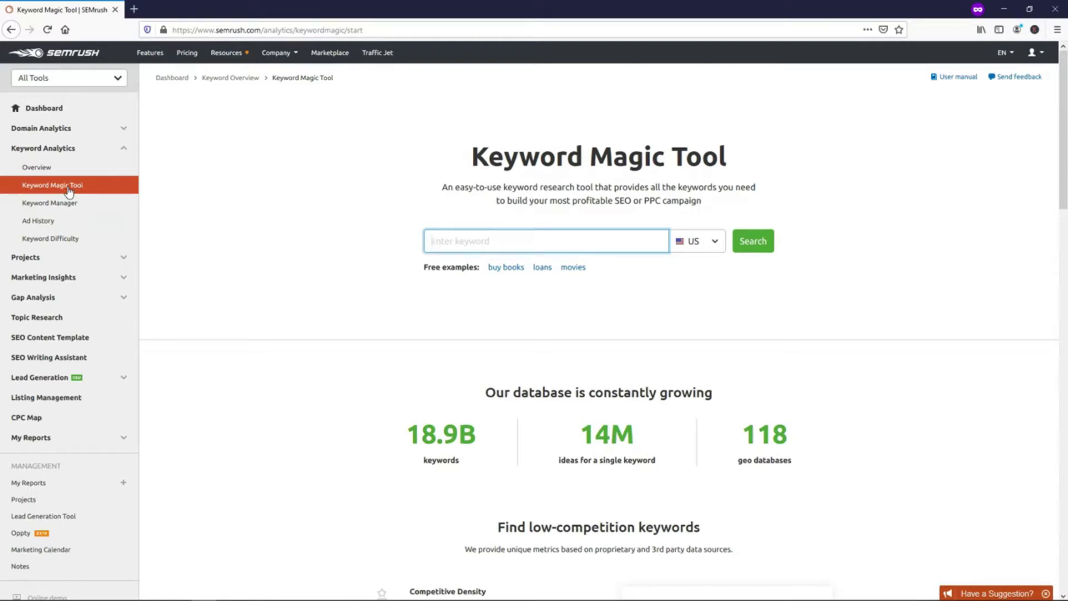
type("web design")
left_click(763, 243)
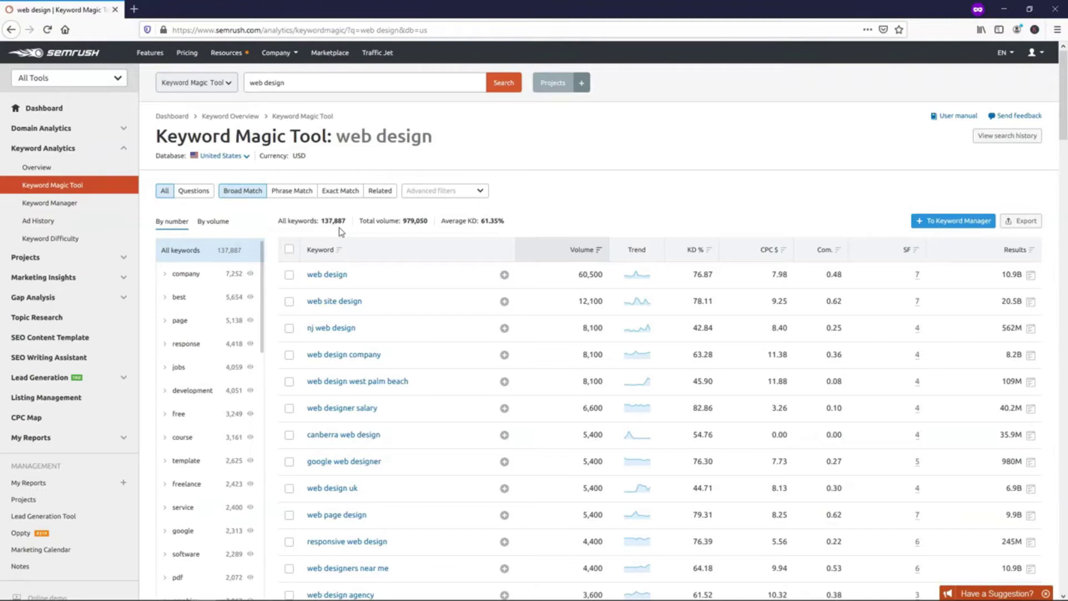
Compare the web design keyword results under Phrase Match, Exact Match and Related, and return to Broad Match
left_click(288, 197)
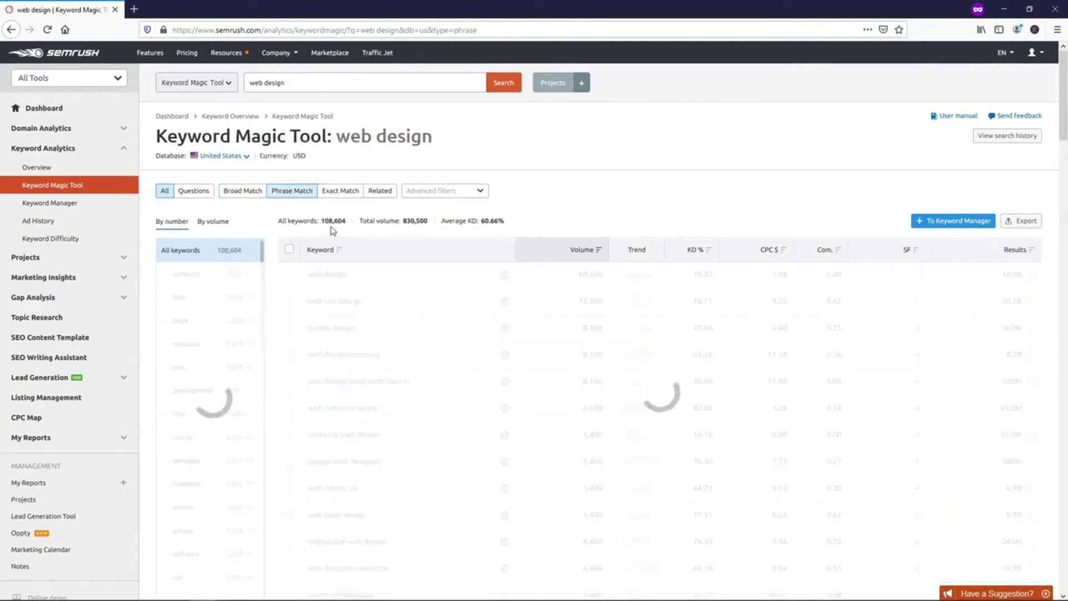
left_click(338, 196)
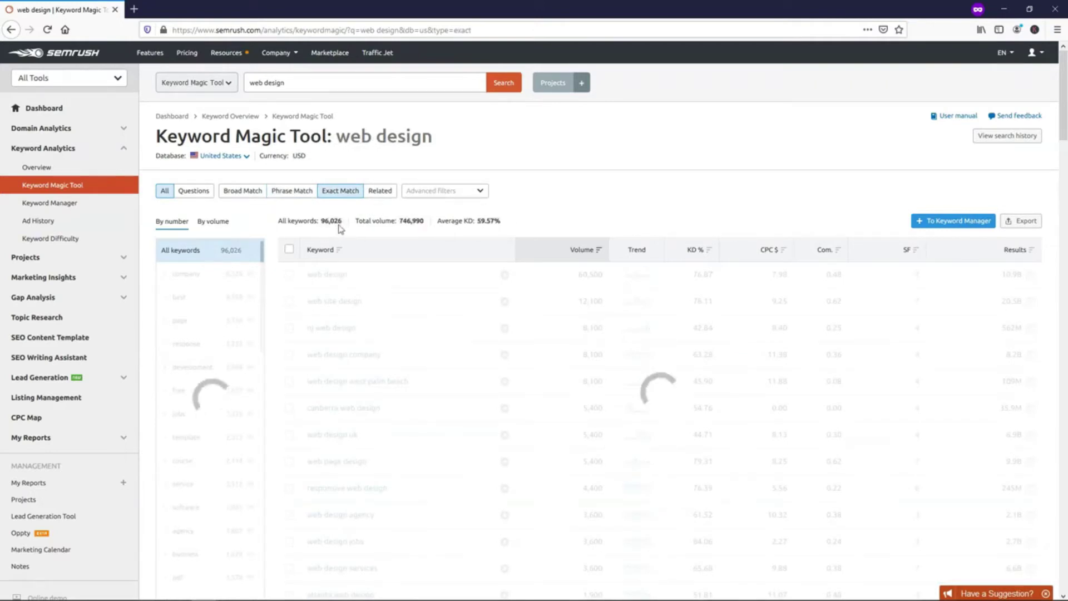
left_click(378, 195)
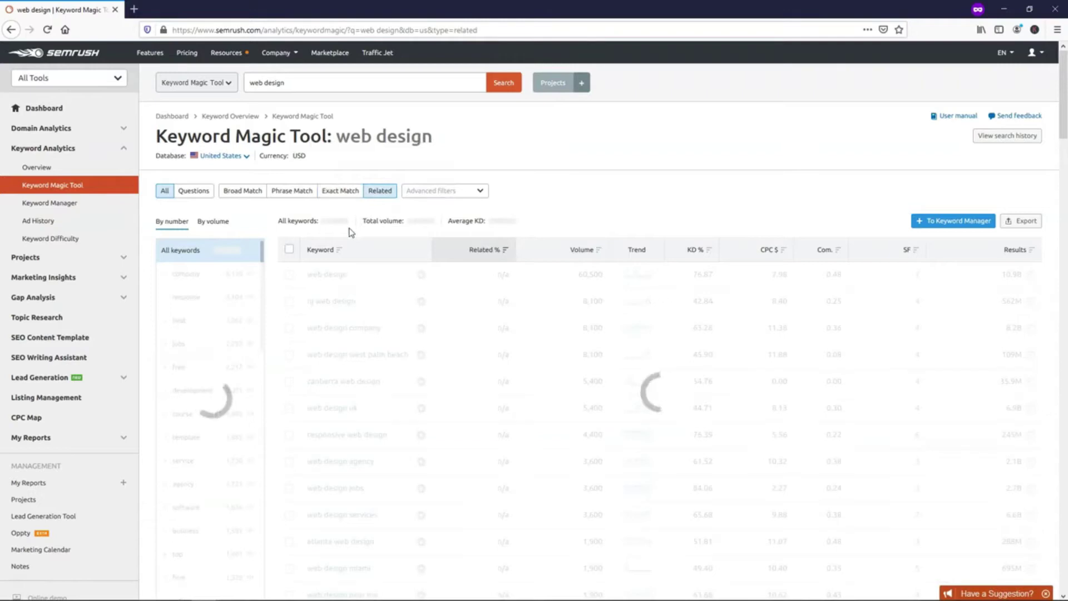
left_click(479, 192)
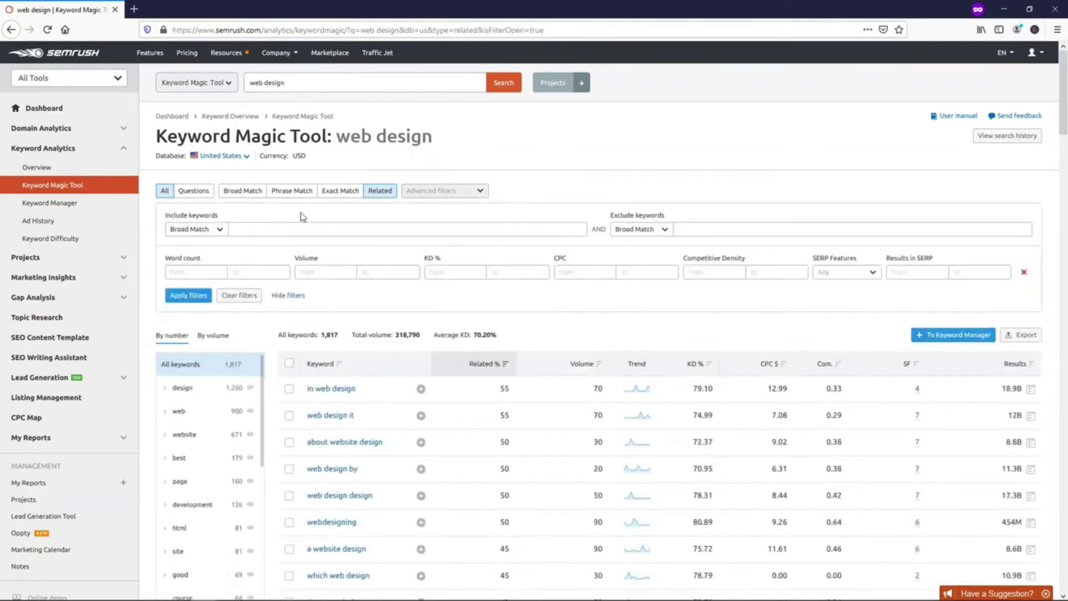
left_click(249, 194)
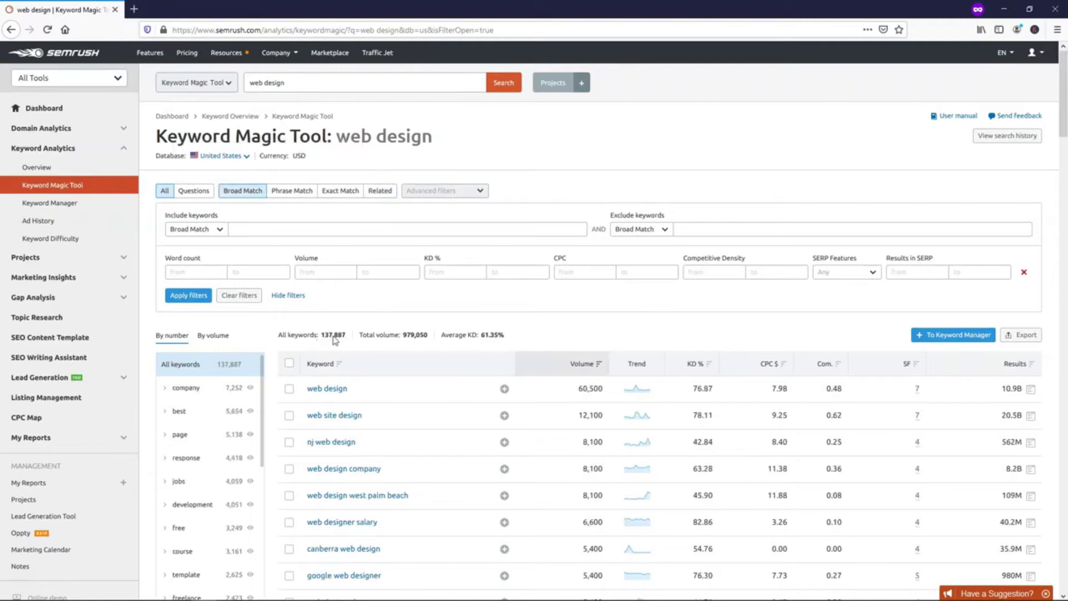
Filter the broad match keywords to include "wordpress" and exclude "free"
left_click(254, 229)
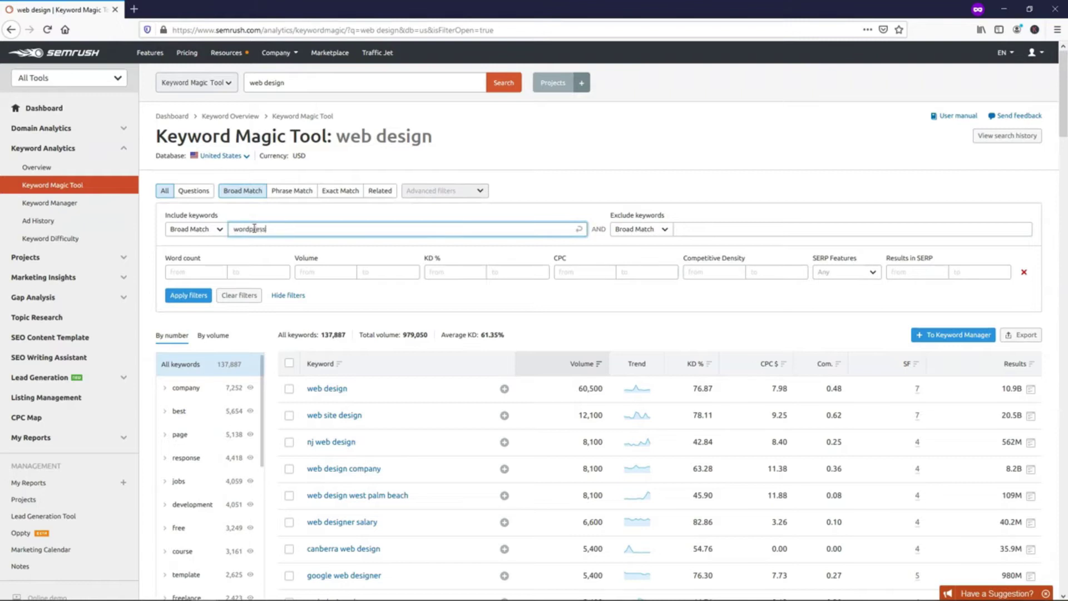
type("wordpress")
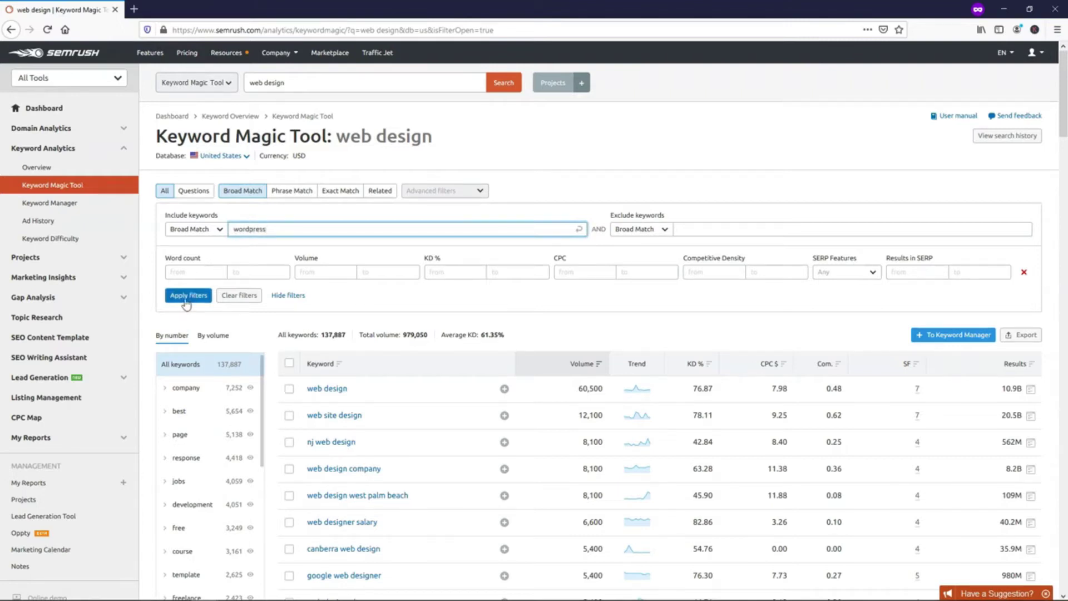
left_click(695, 231)
type("free")
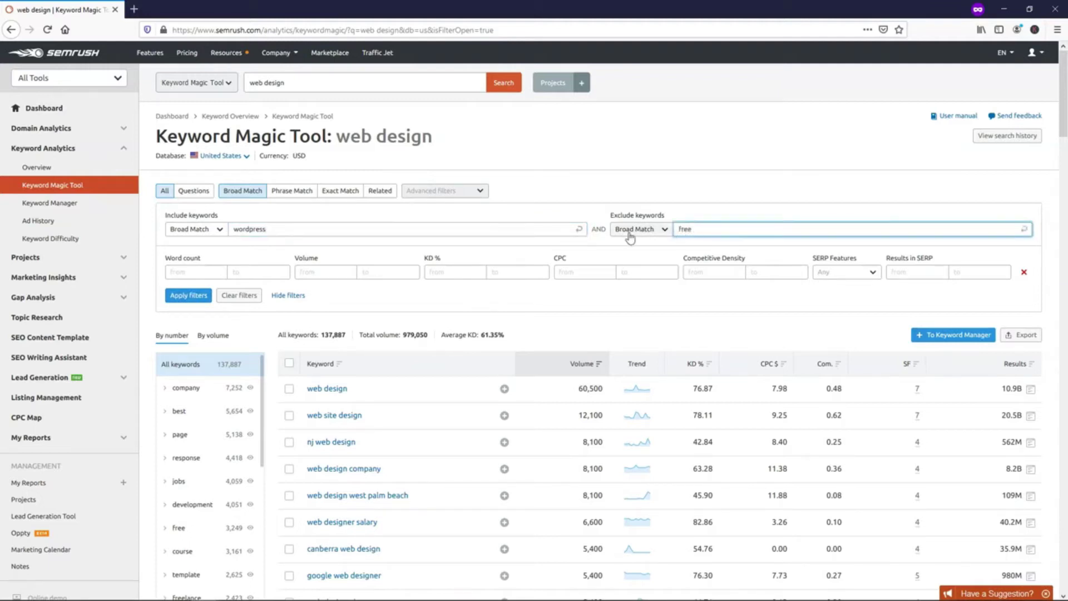
left_click(190, 301)
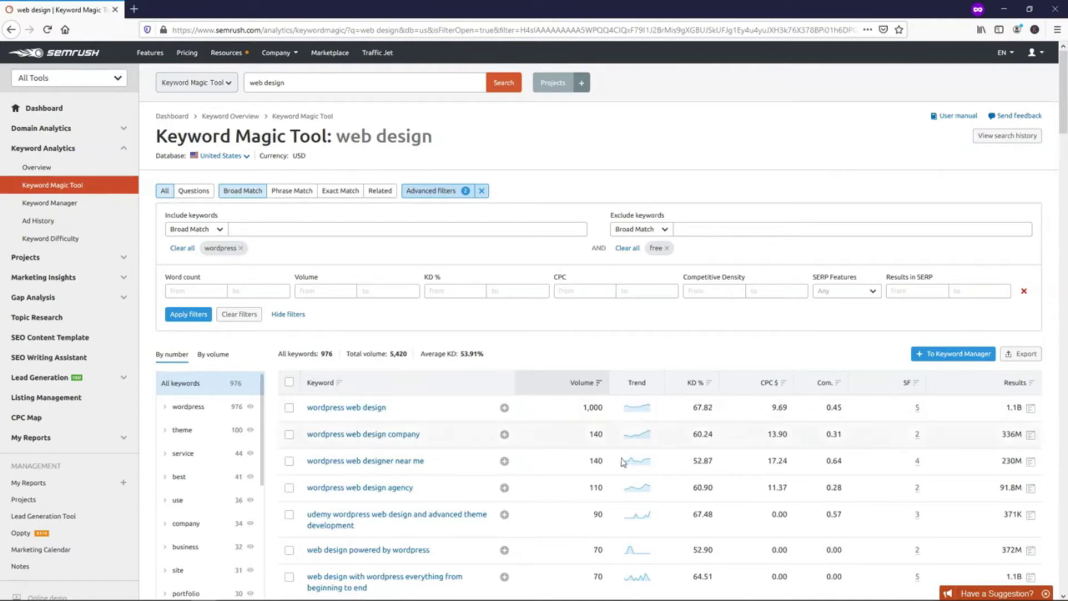
scroll(543, 420, "down", 2)
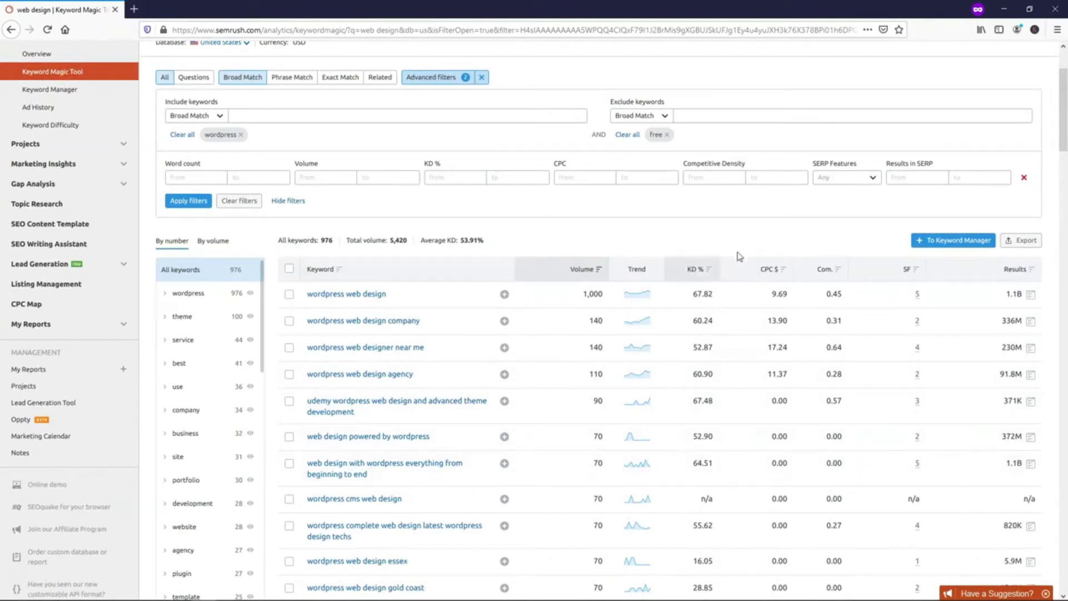
scroll(512, 282, "up", 2)
scroll(512, 282, "up", 1)
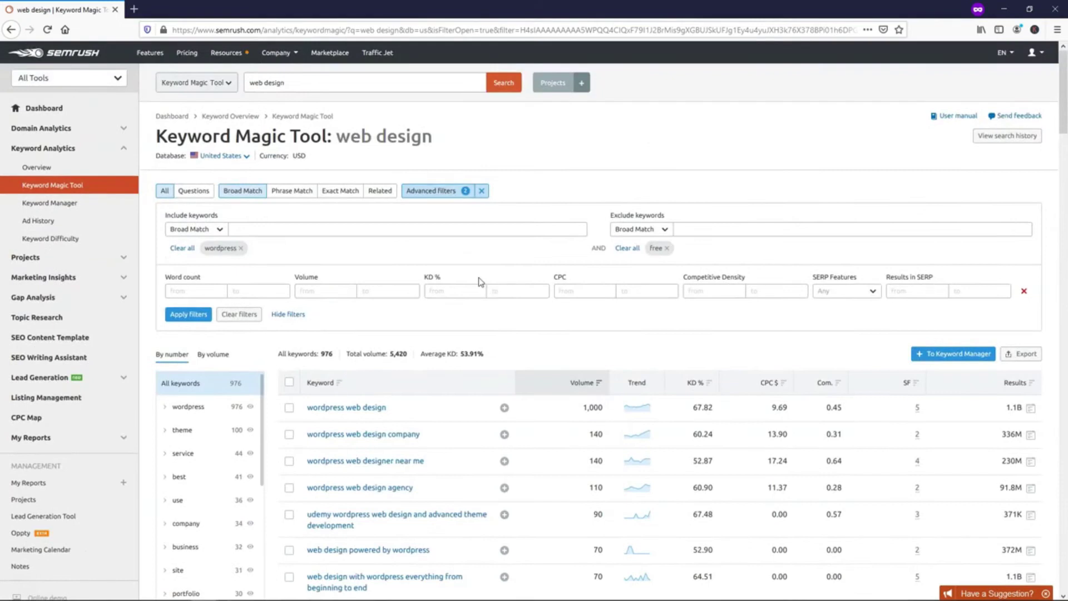
Clear the include and exclude keyword filters and collapse the advanced filter options
left_click(248, 317)
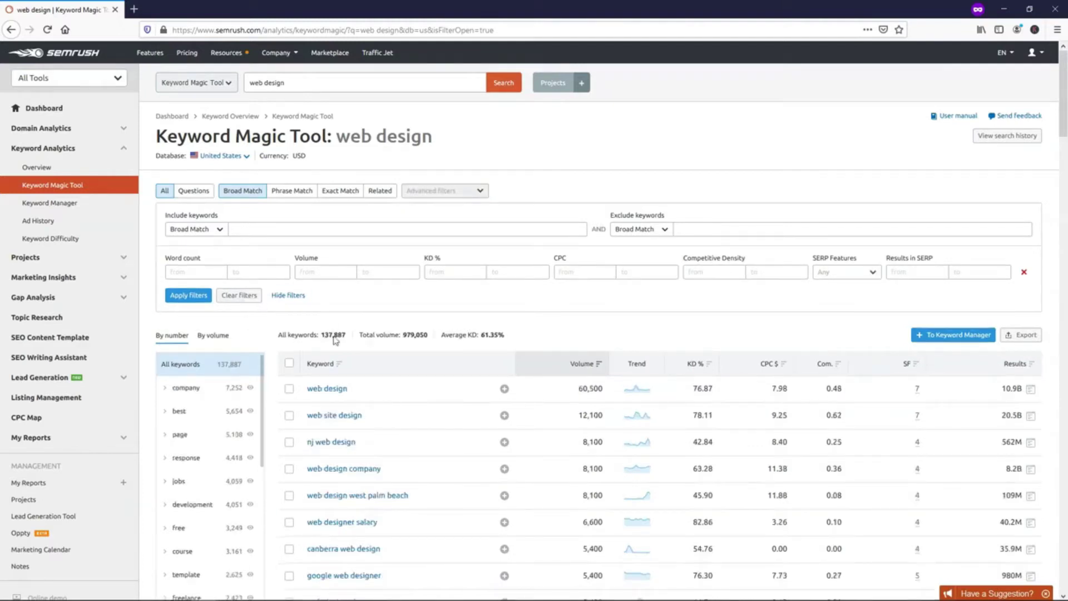
left_click(442, 191)
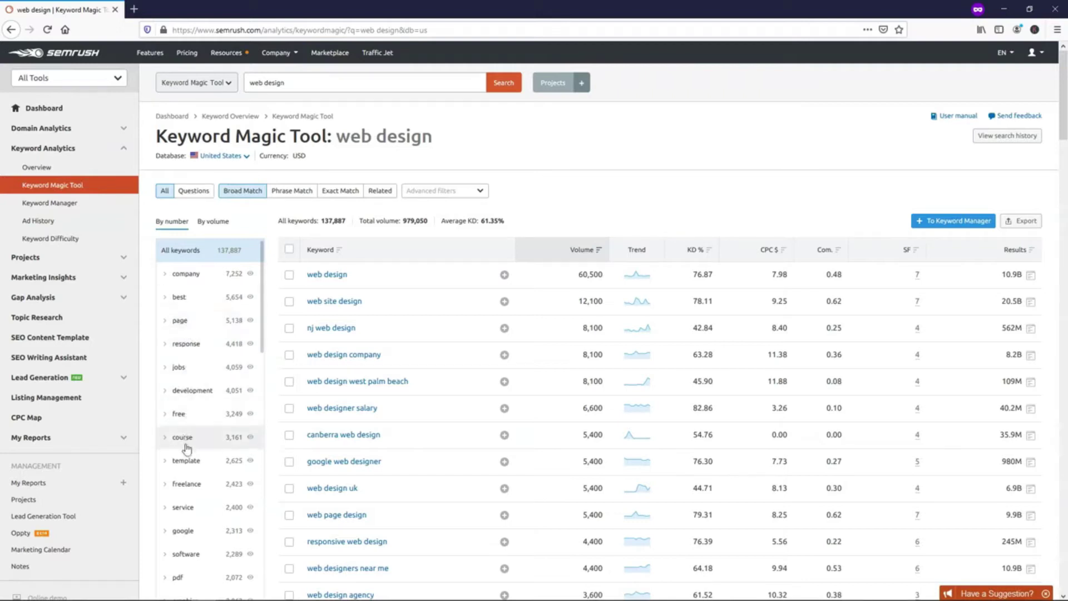
Show the "service" keyword group and examine its trend, keyword difficulty and volume columns
left_click(184, 508)
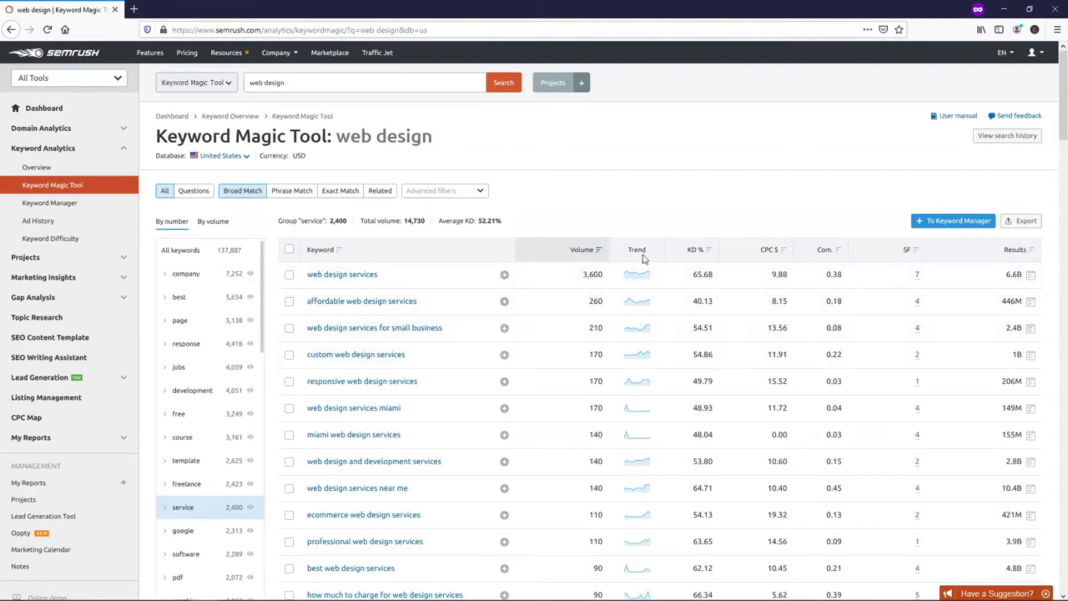
mouse_move(704, 254)
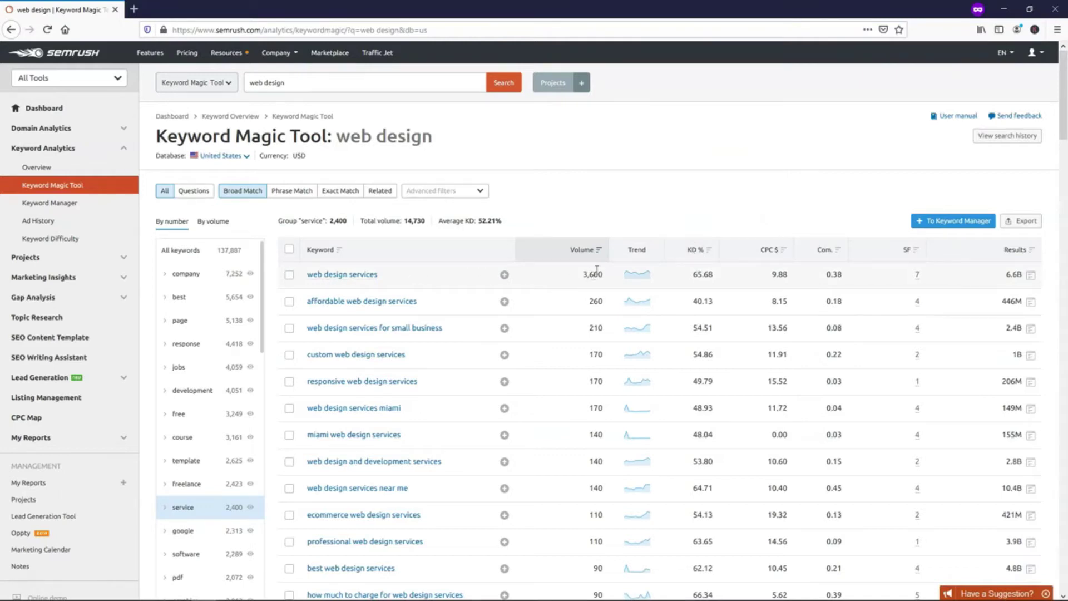
mouse_move(576, 256)
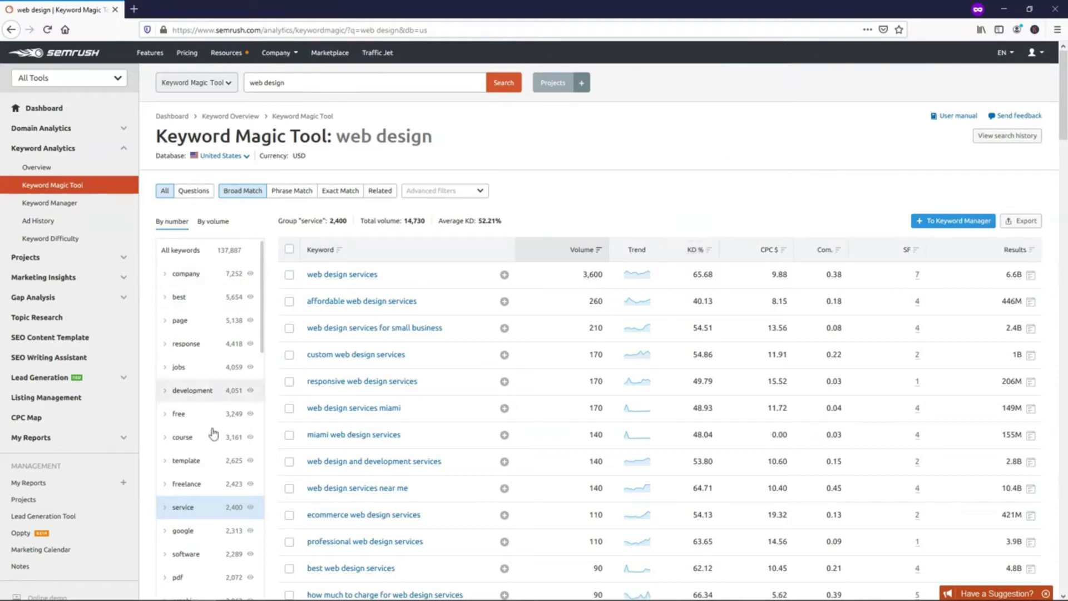
Show the "wordpress" keyword group and review its keywords by volume and keyword difficulty
scroll(196, 484, "down", 4)
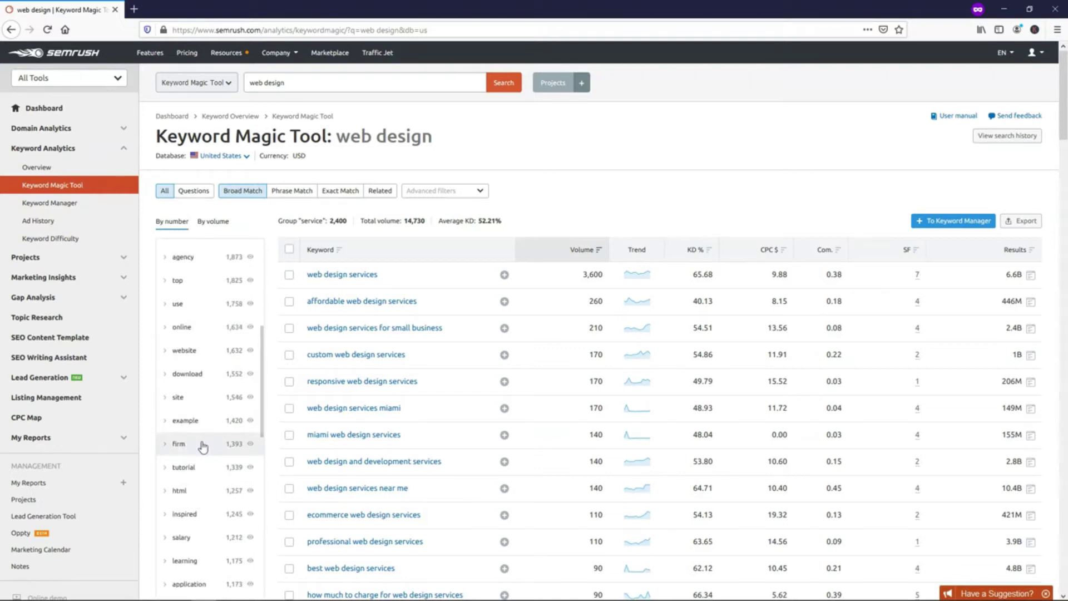
scroll(203, 447, "down", 4)
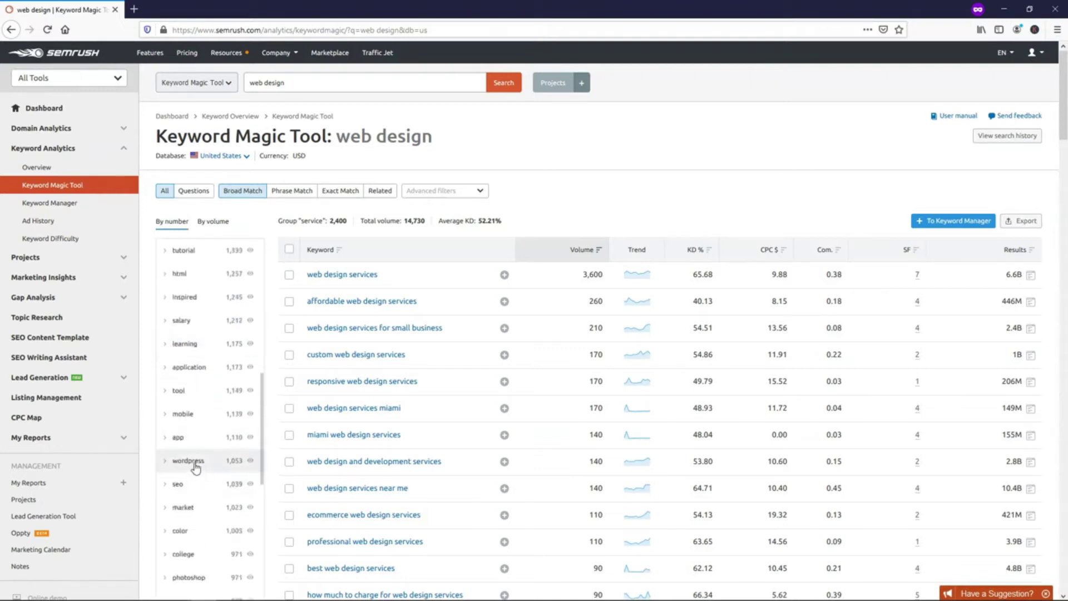
left_click(195, 462)
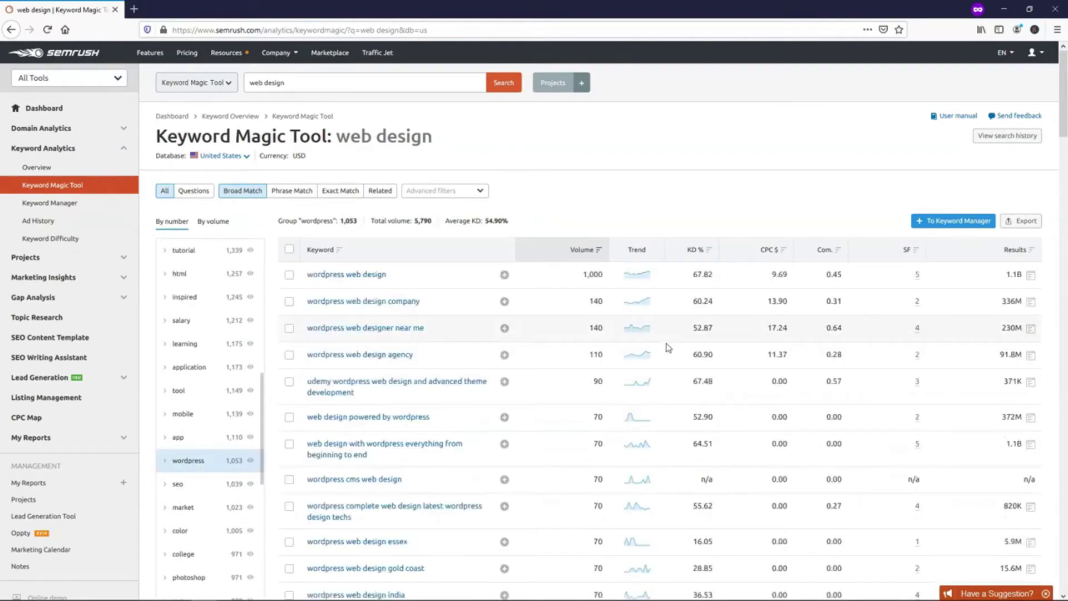
scroll(668, 347, "down", 10)
scroll(668, 348, "down", 6)
scroll(668, 347, "down", 3)
scroll(669, 347, "down", 1)
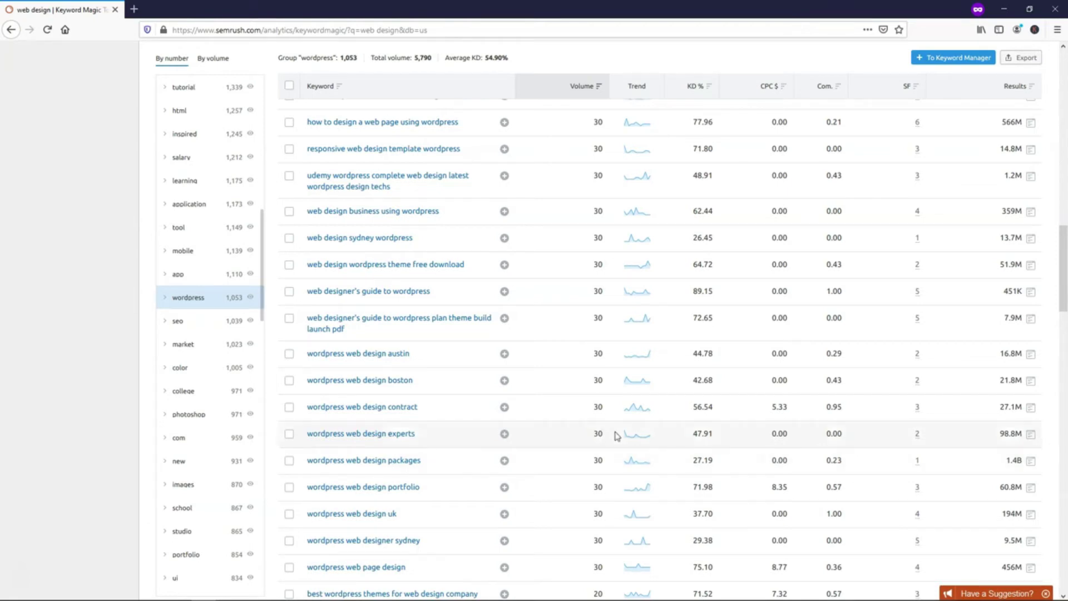
scroll(191, 410, "up", 10)
scroll(194, 407, "up", 12)
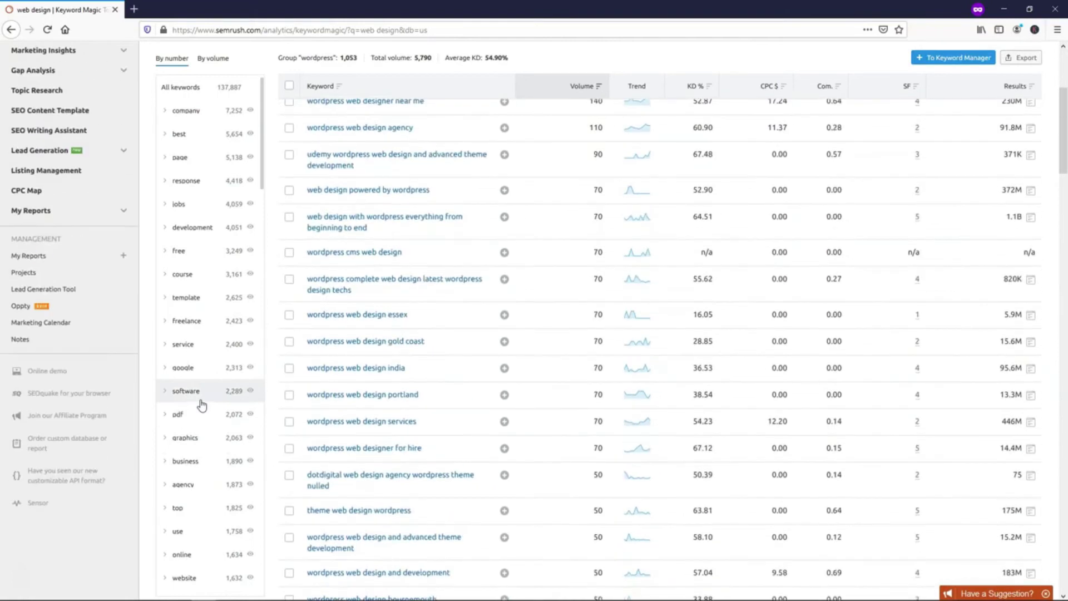
scroll(201, 405, "up", 4)
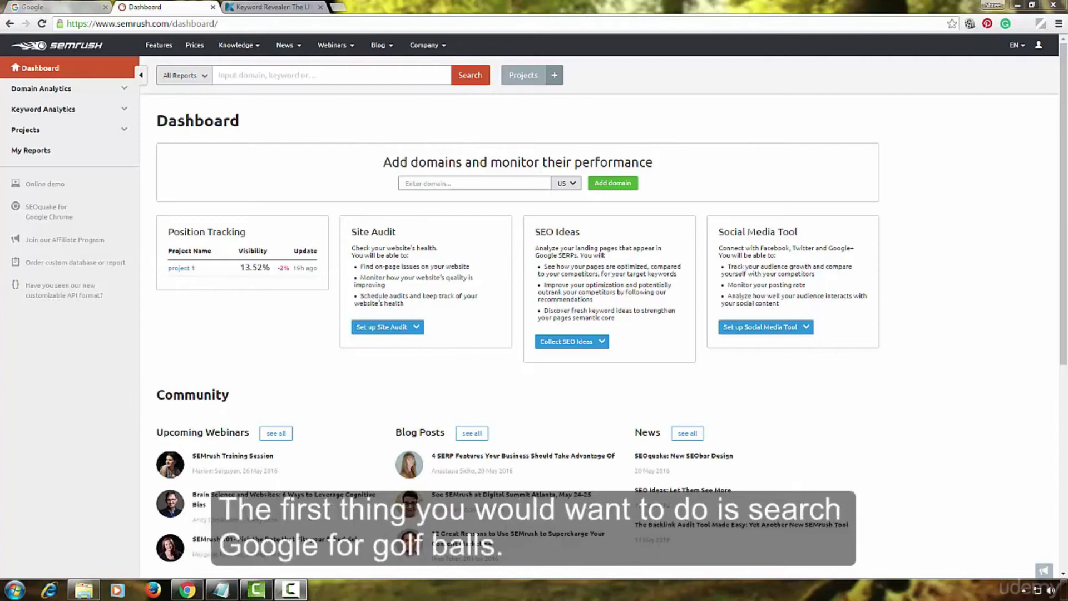
Switch to Google and search for "golf balls"
left_click(75, 7)
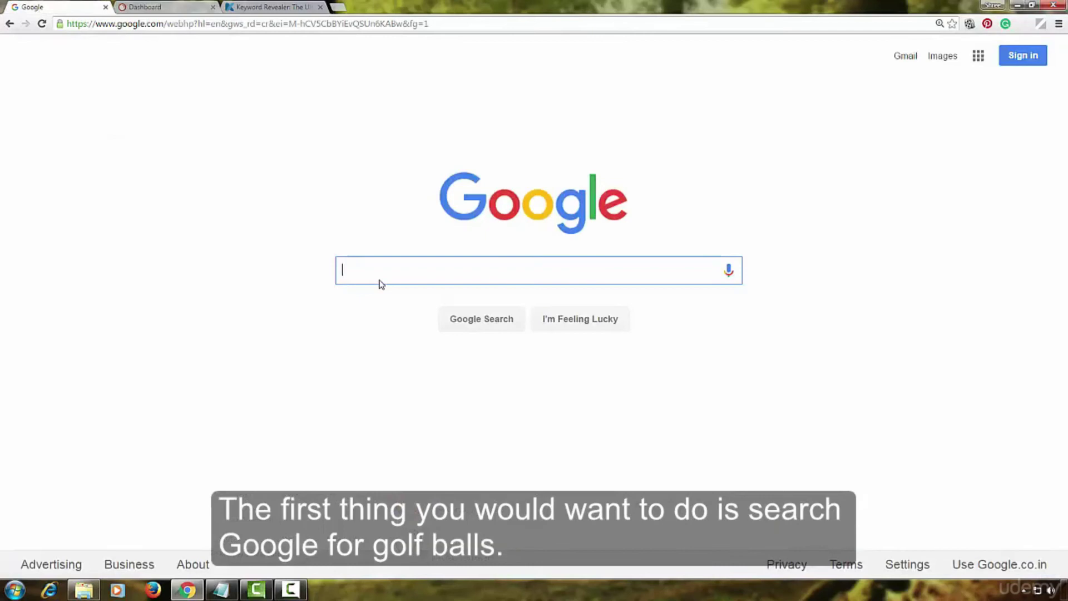
type("golf balls")
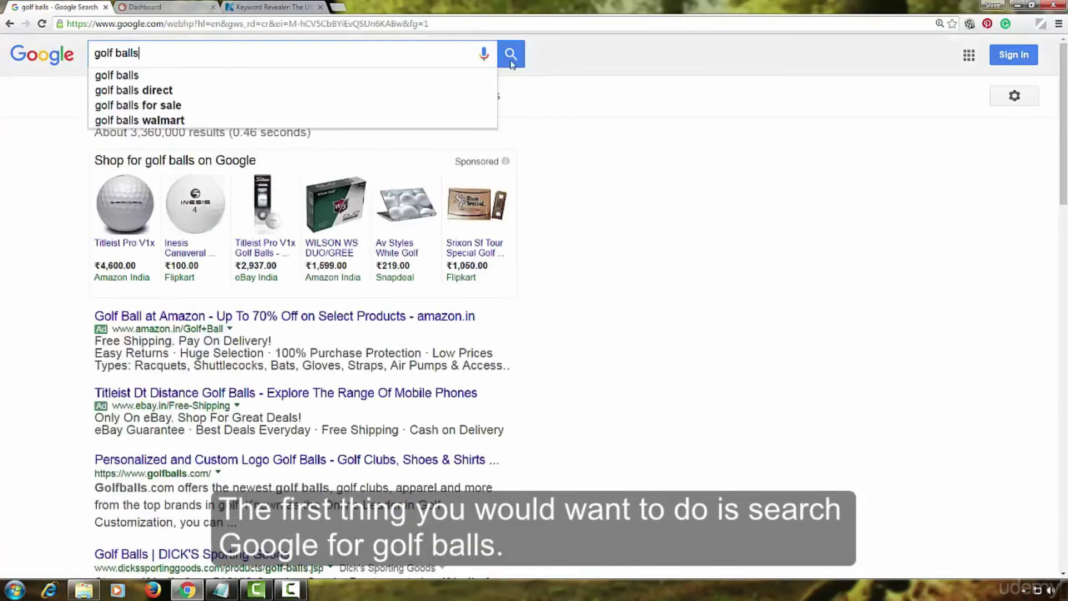
left_click(512, 56)
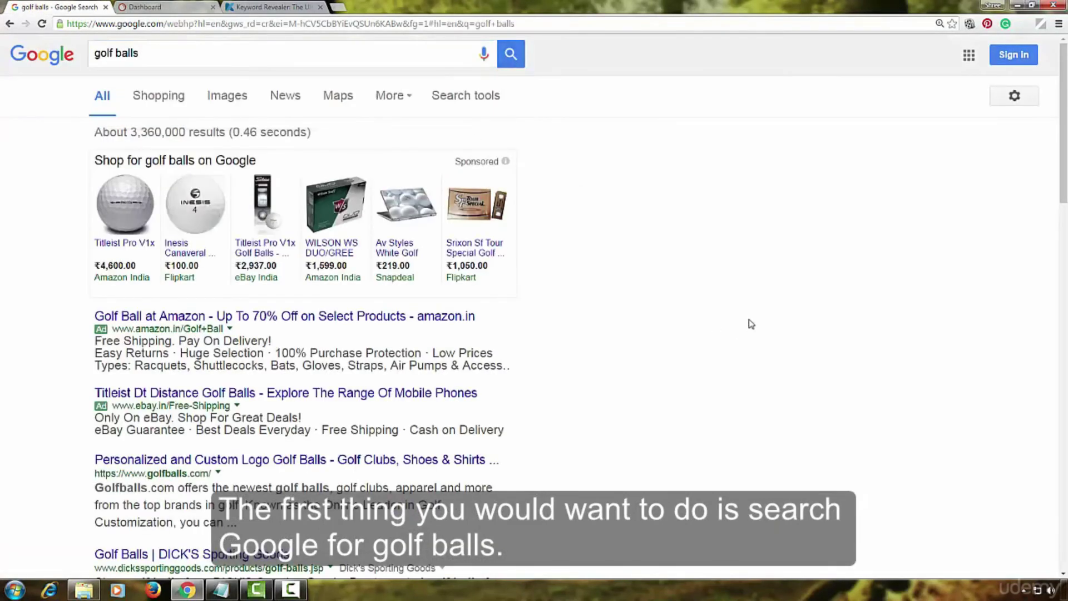
scroll(751, 318, "down", 1)
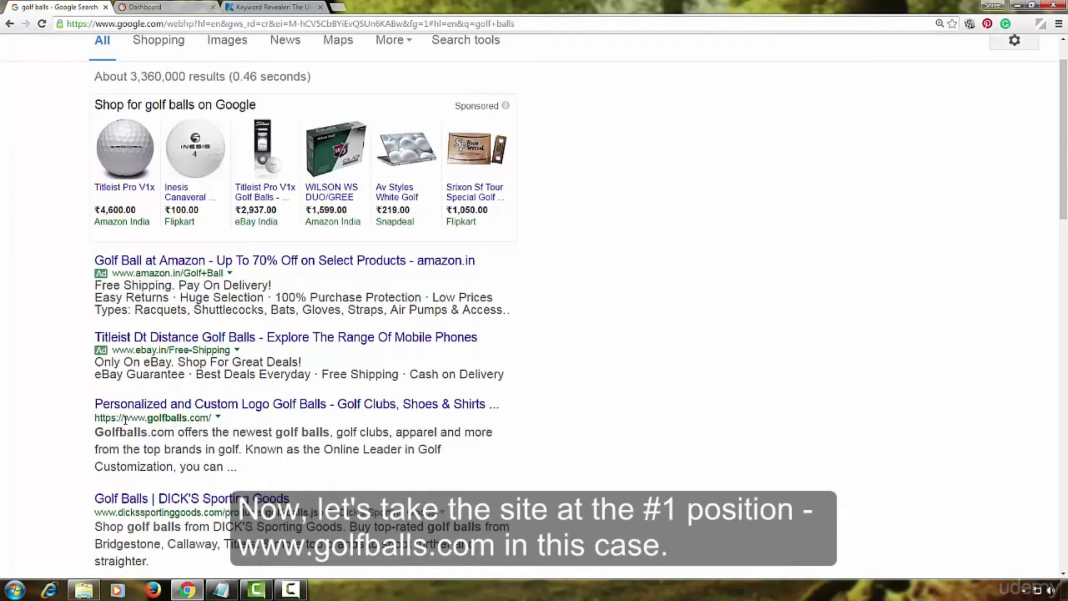
left_click_drag(125, 419, 203, 419)
right_click(204, 419)
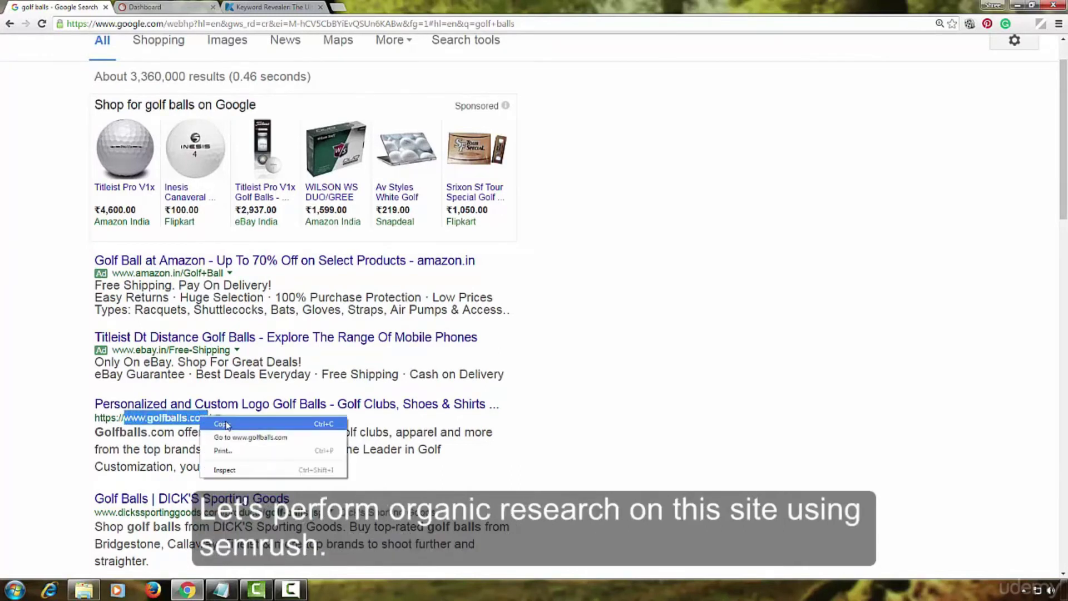
left_click(223, 424)
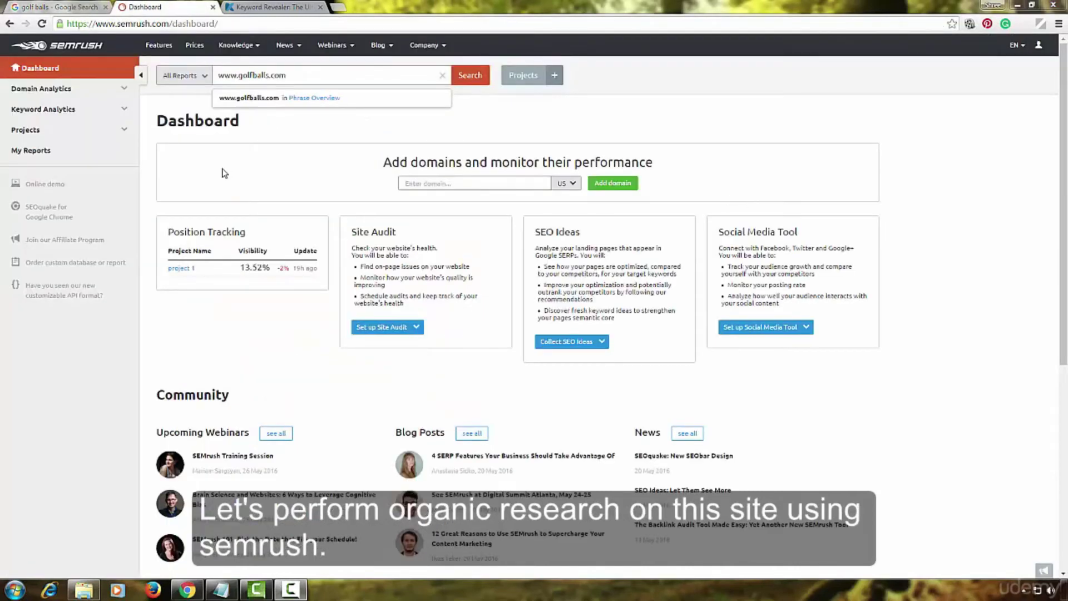
key("ctrl+plus")
key("ctrl+plus")
key("ctrl+plus")
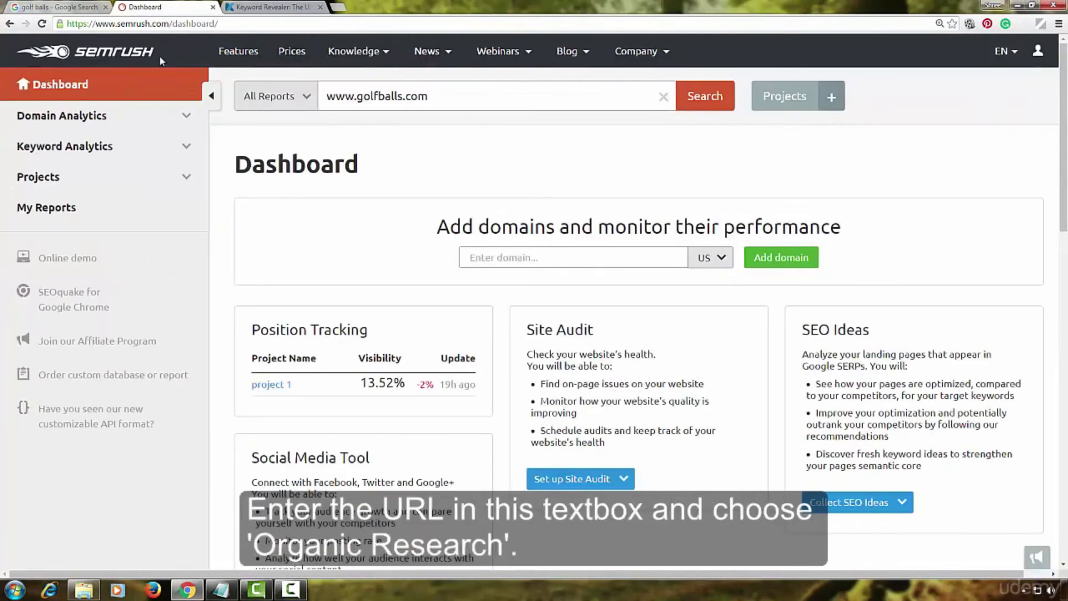
left_click(305, 98)
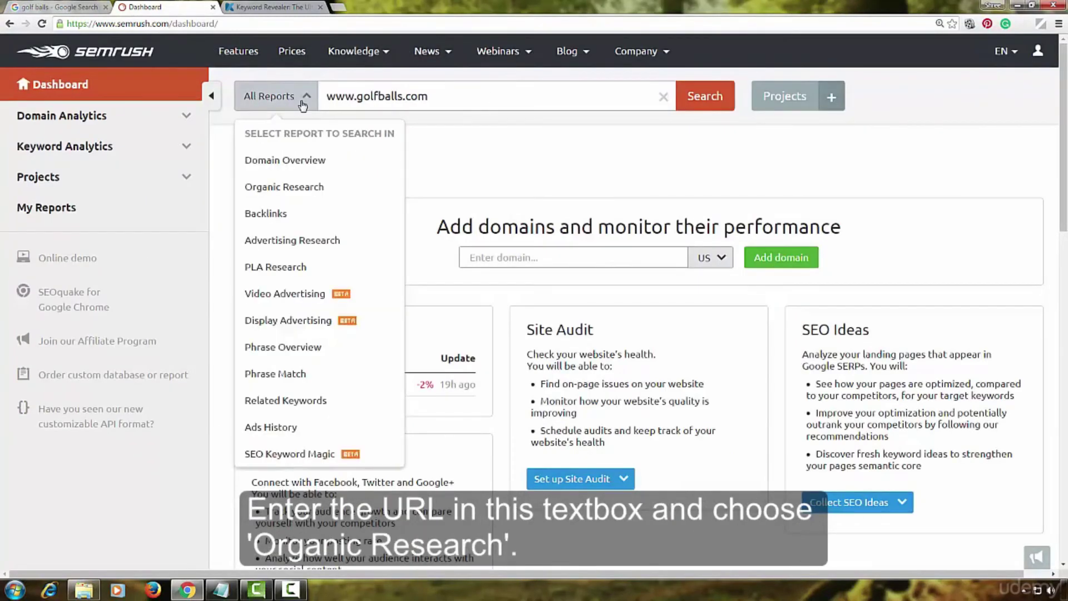
left_click(304, 186)
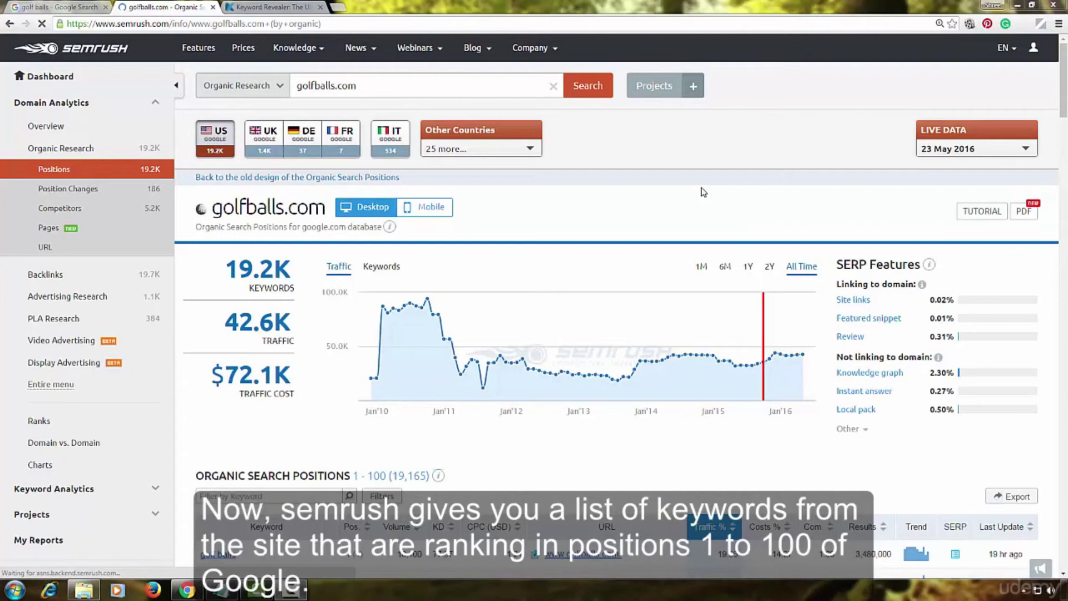
scroll(702, 192, "down", 4)
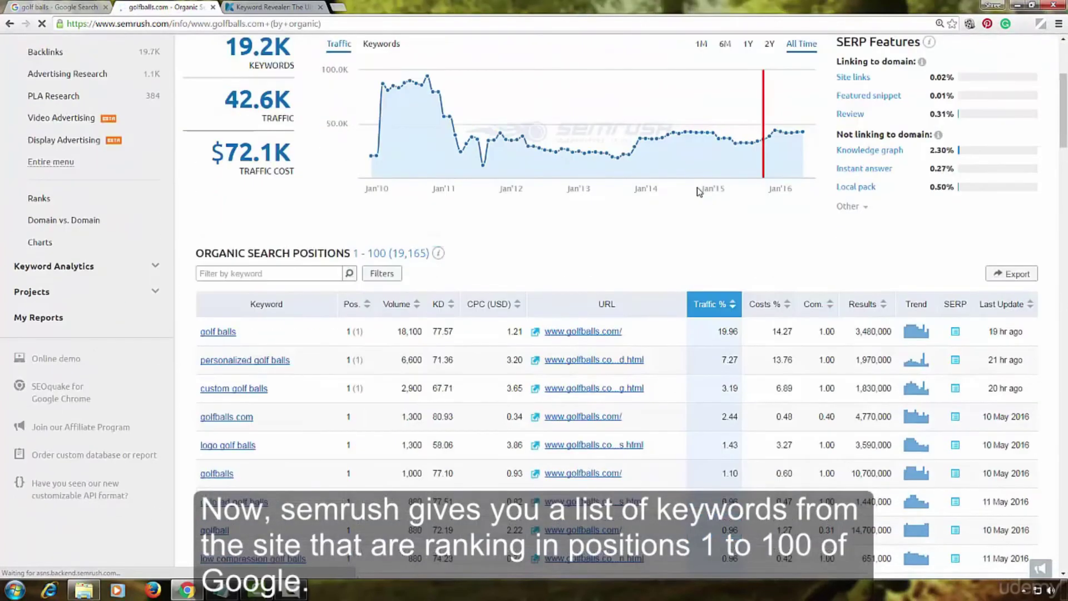
Examine the keyword and traffic totals, the traffic chart and the organic search positions table for golfballs.com
scroll(700, 192, "down", 4)
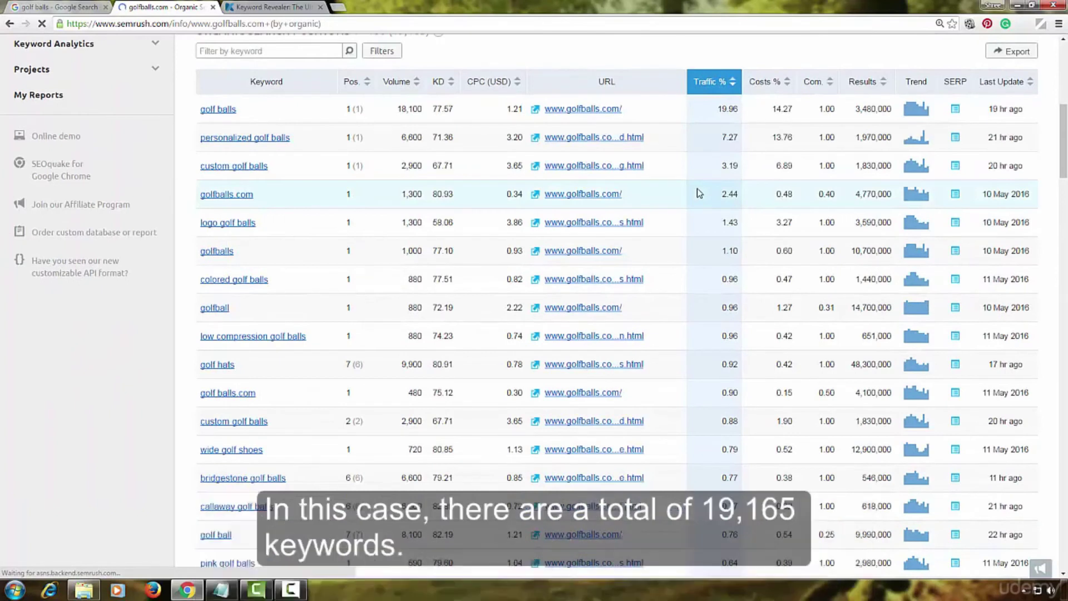
scroll(697, 188, "up", 5)
scroll(362, 293, "up", 2)
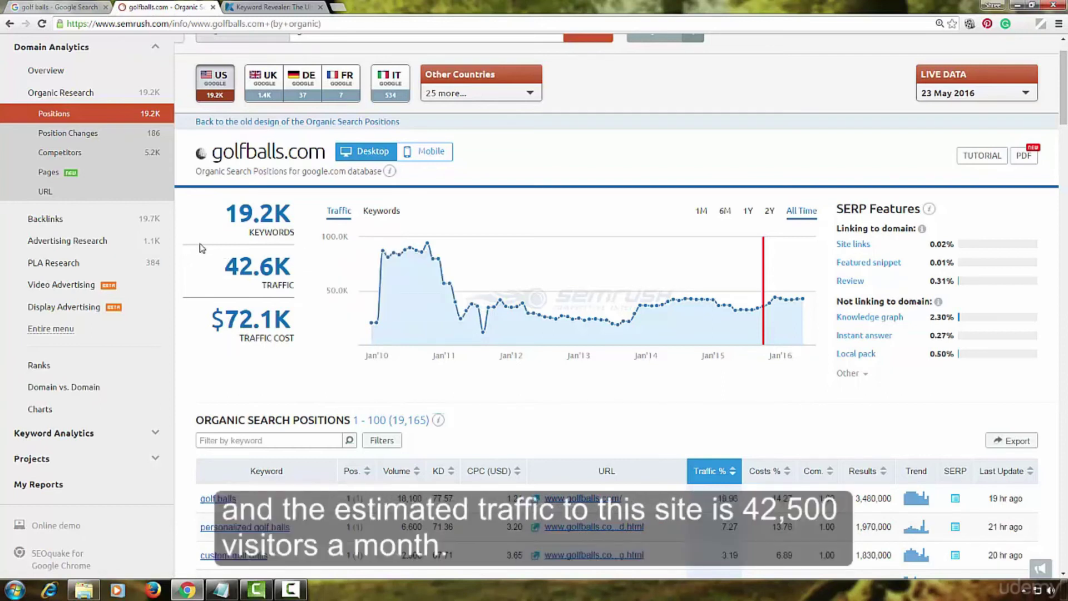
mouse_move(236, 279)
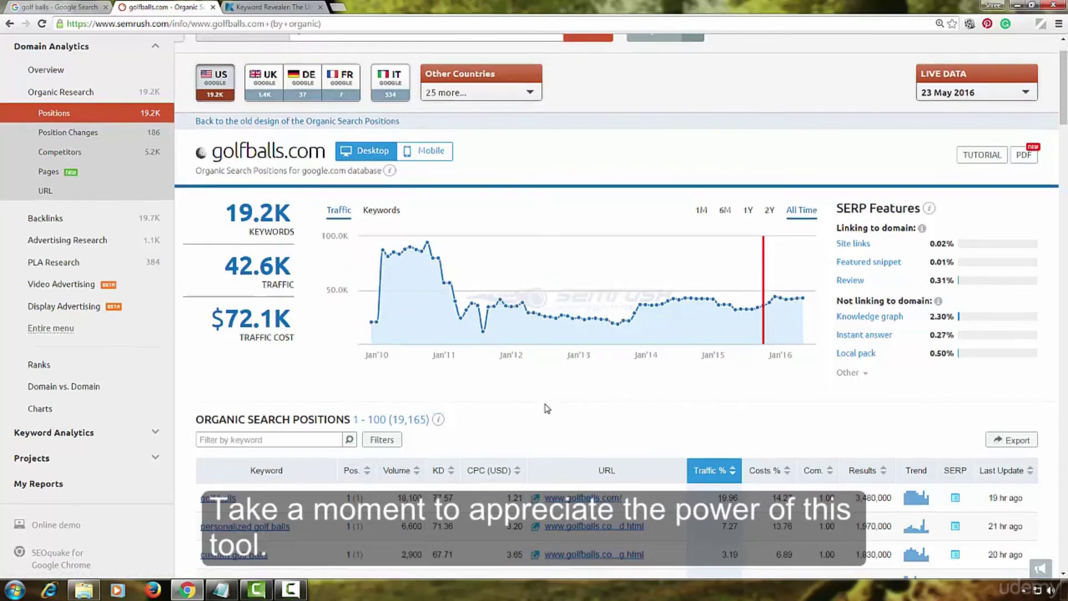
scroll(544, 410, "down", 2)
scroll(547, 408, "up", 3)
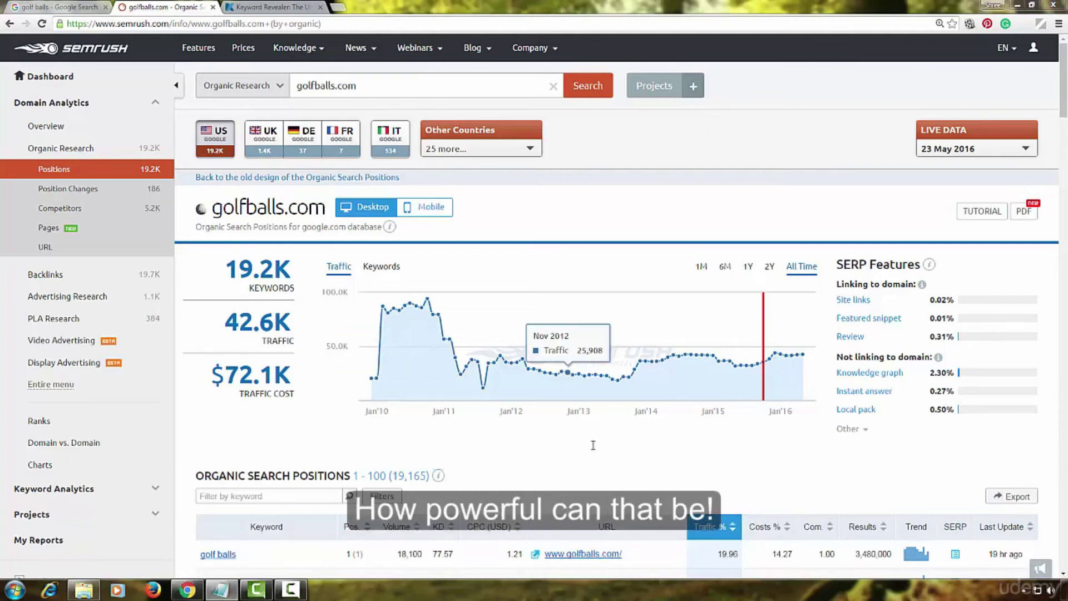
scroll(603, 453, "down", 2)
scroll(606, 449, "down", 2)
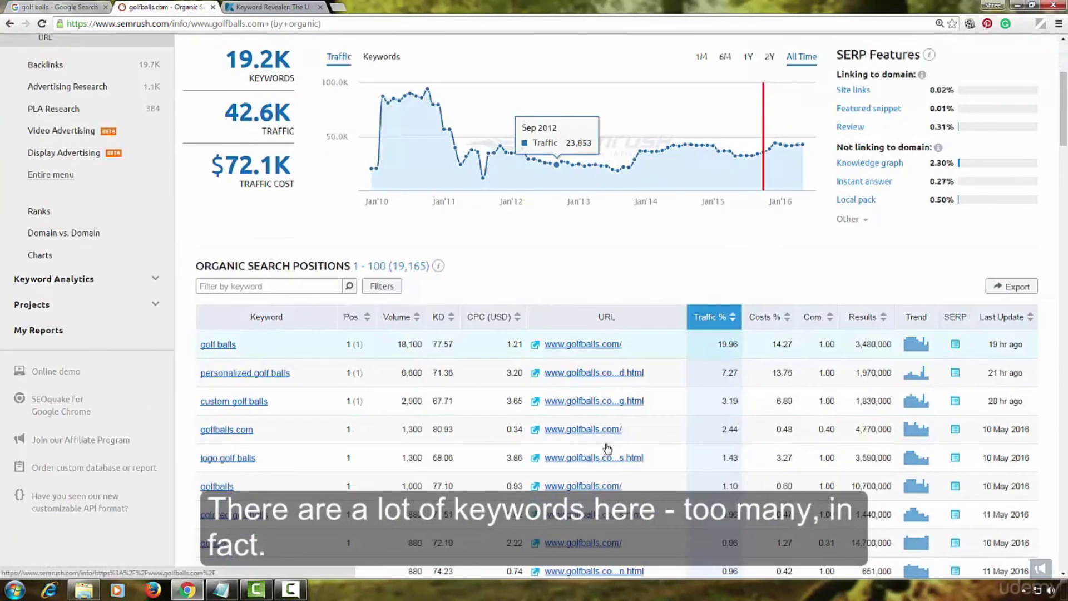
scroll(612, 434, "down", 3)
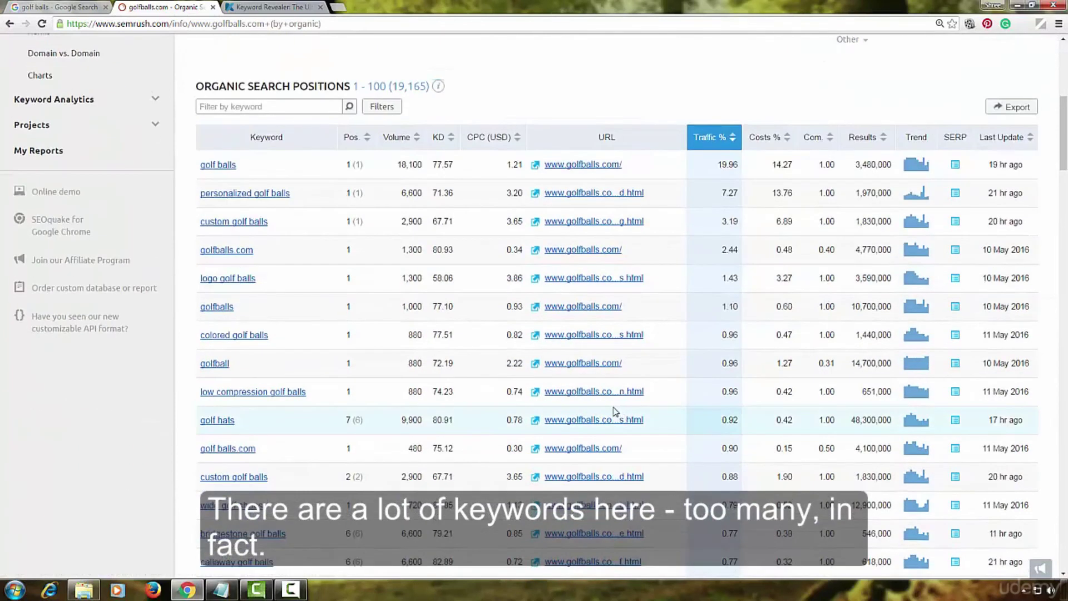
scroll(615, 412, "down", 3)
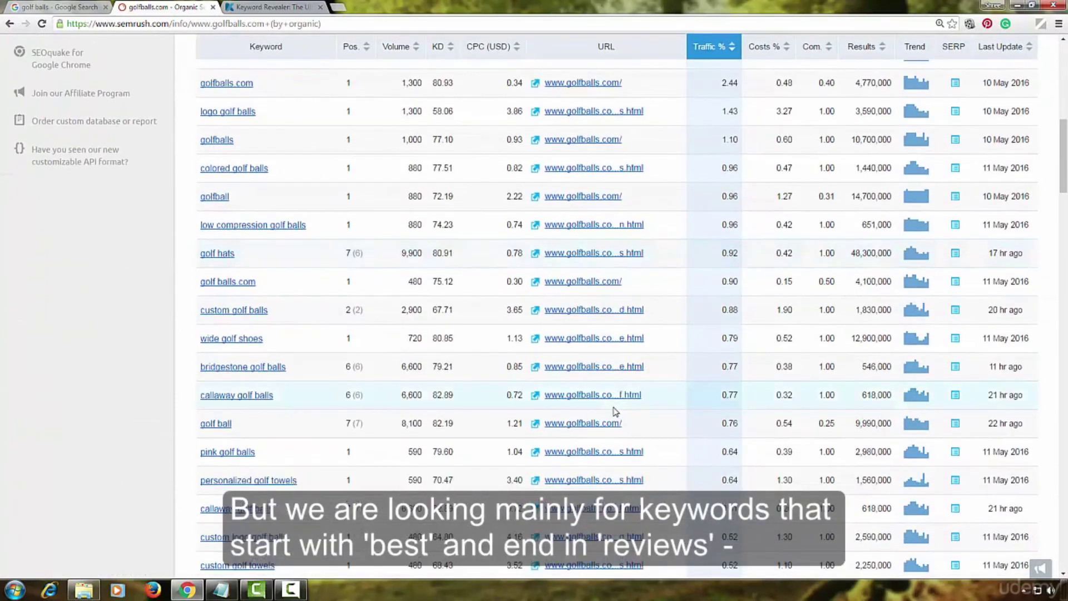
scroll(615, 412, "up", 8)
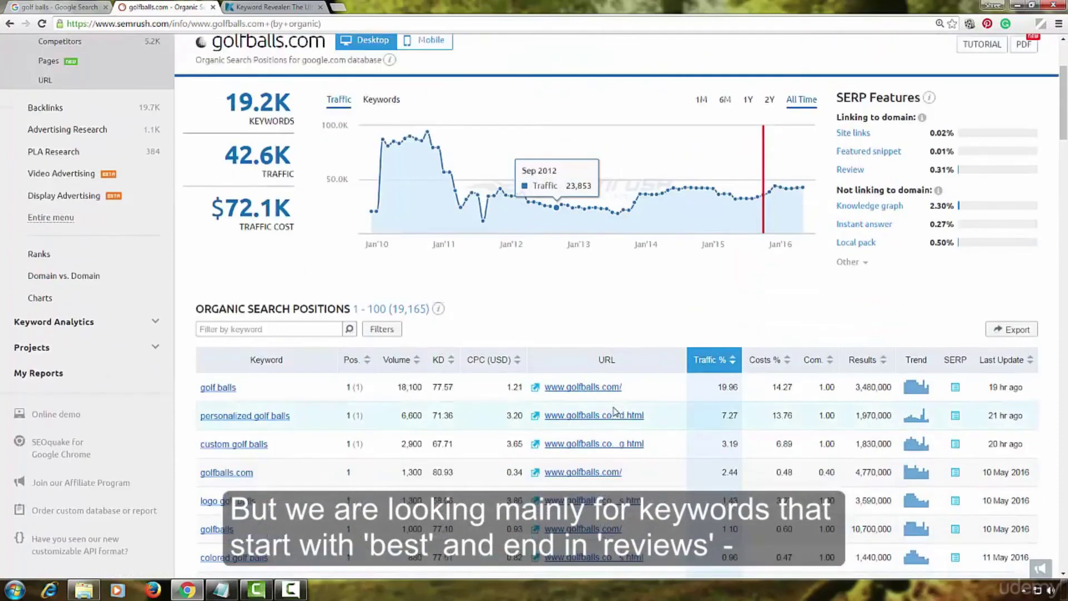
scroll(616, 412, "up", 2)
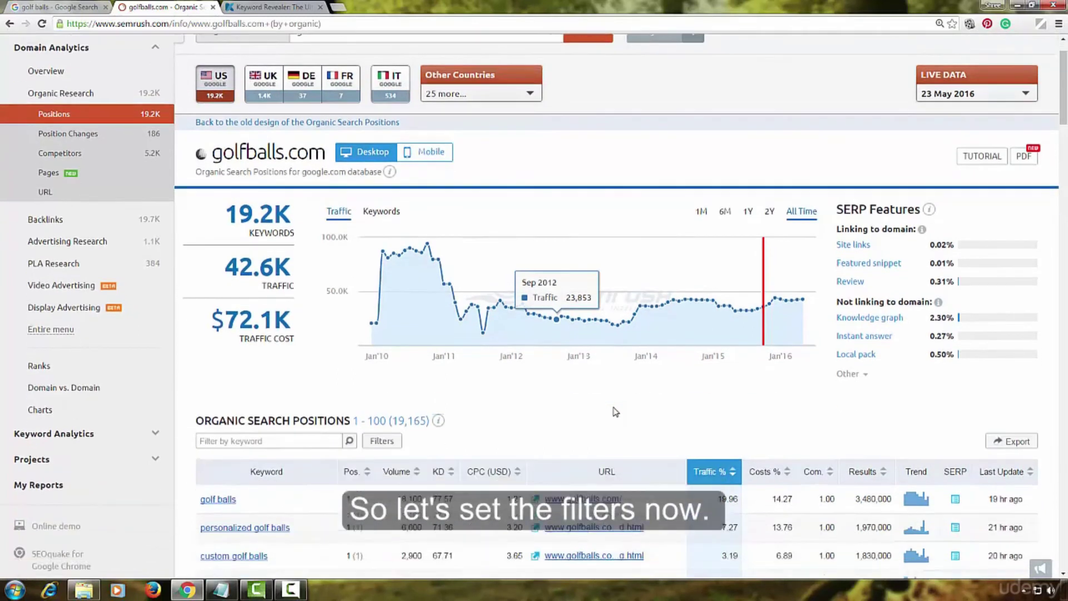
Set up a filter on the organic search positions to include keywords that begin with "best"
scroll(859, 249, "down", 2)
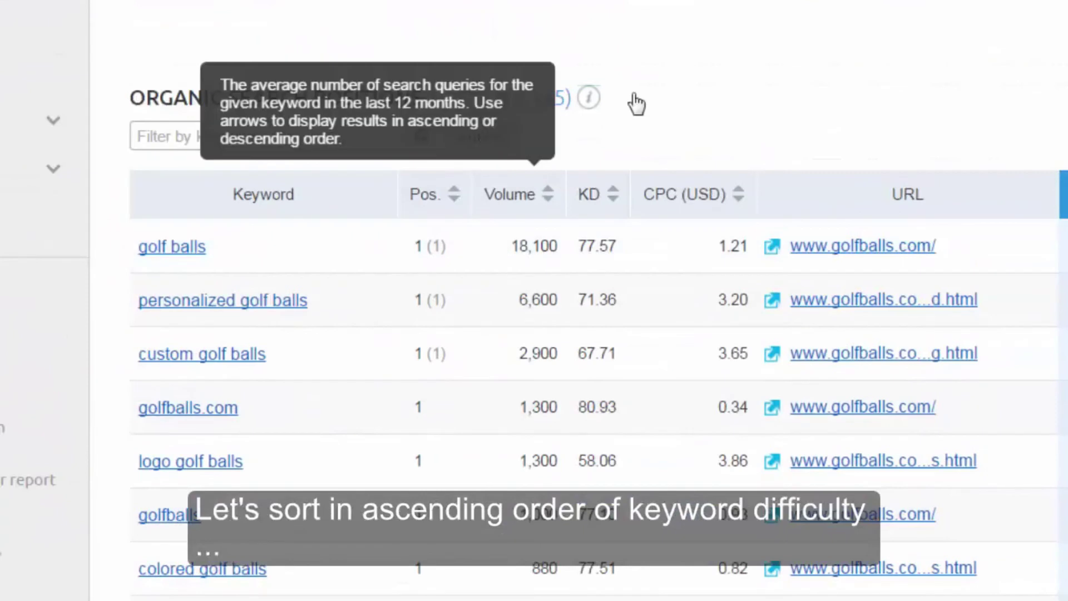
left_click(483, 136)
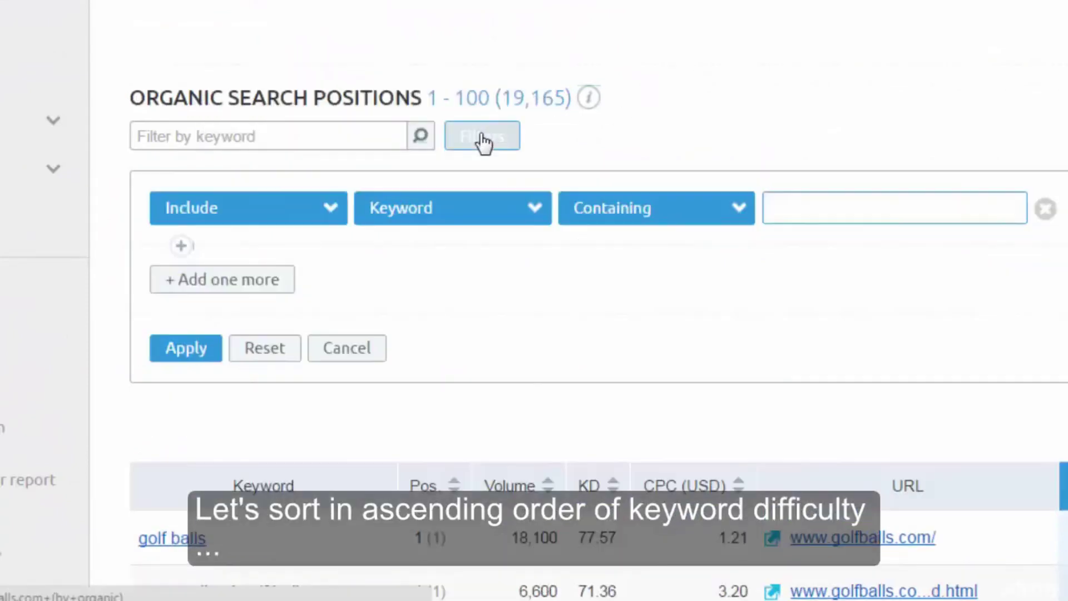
left_click(736, 209)
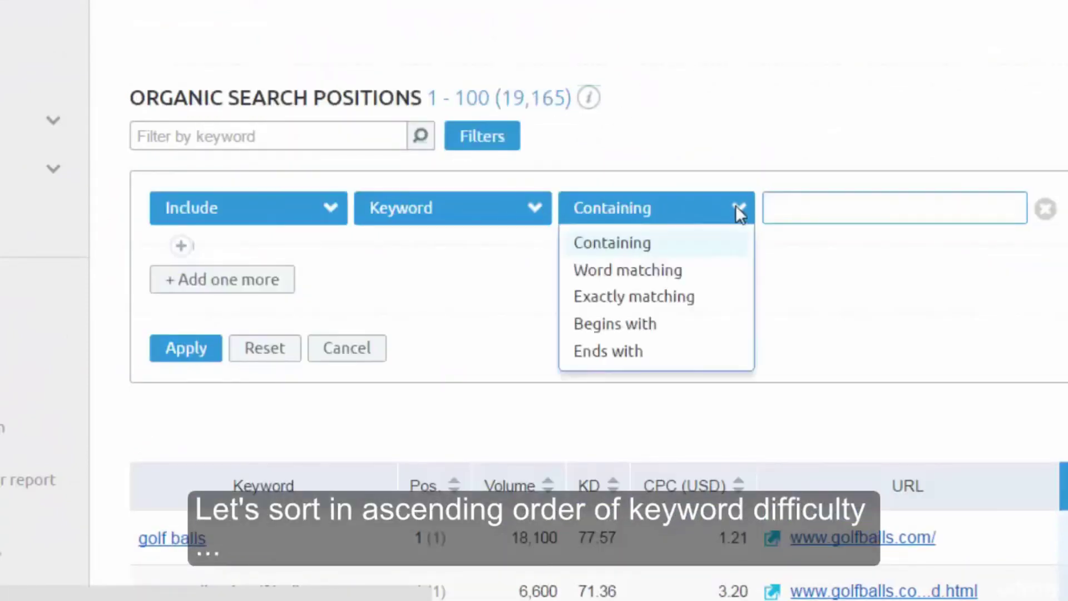
left_click(718, 324)
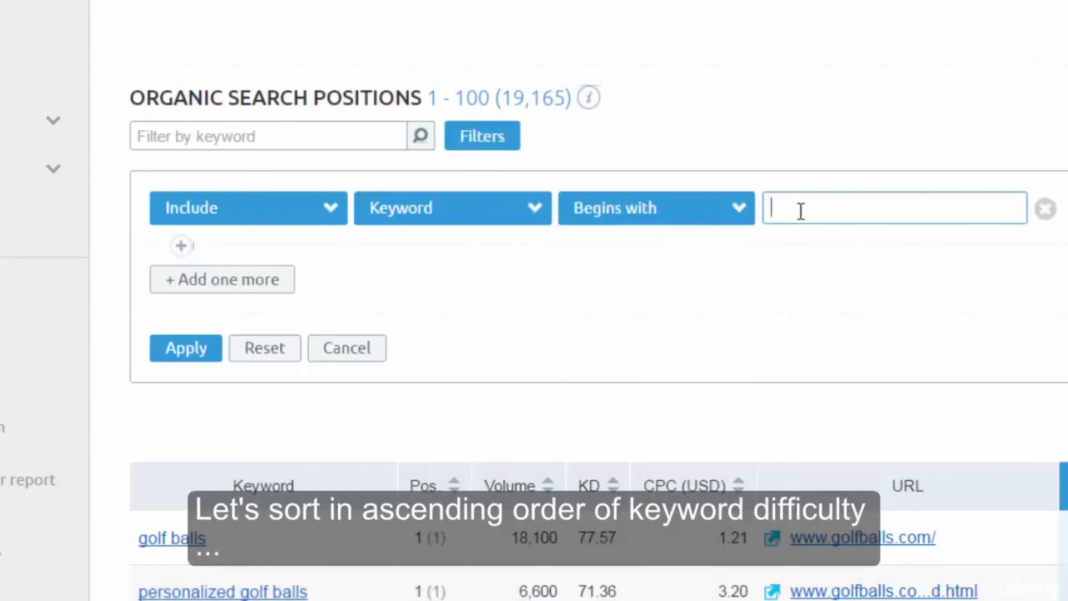
type("best")
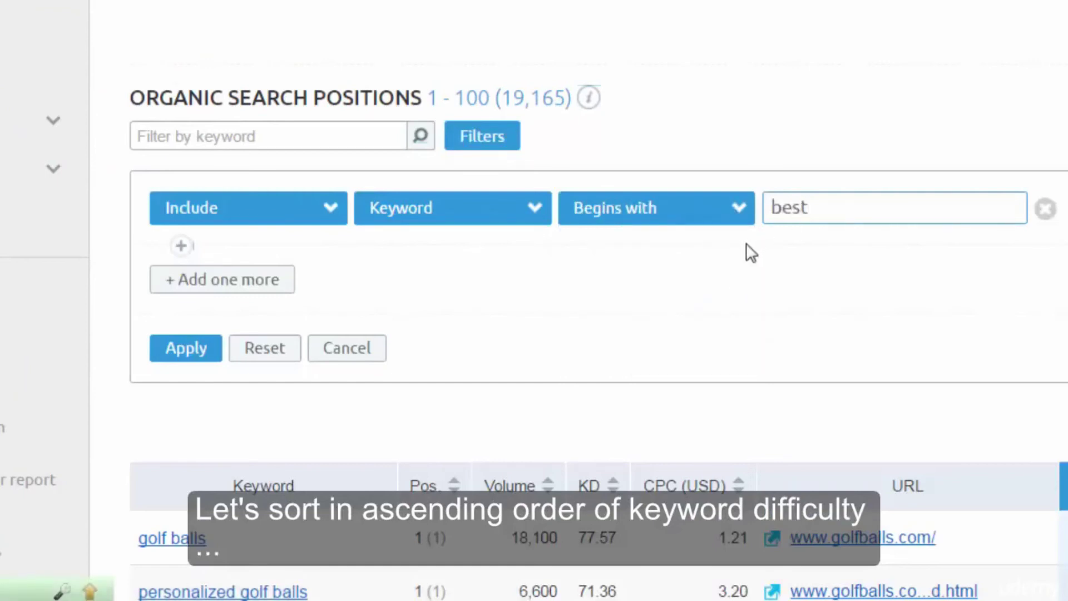
Add a second filter condition that includes keywords with a volume greater than 79
left_click(244, 279)
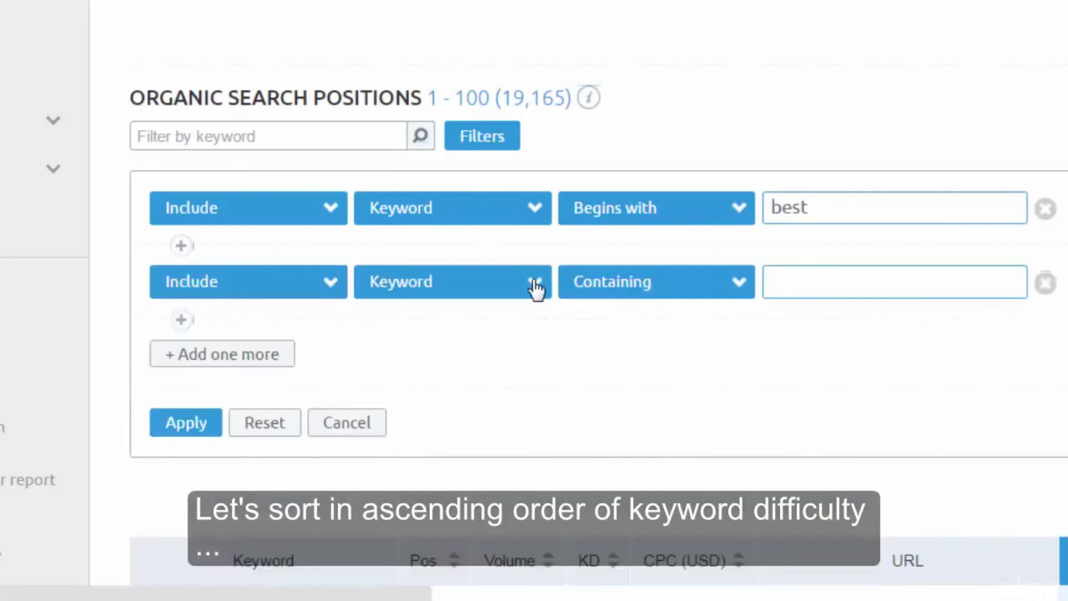
left_click(536, 284)
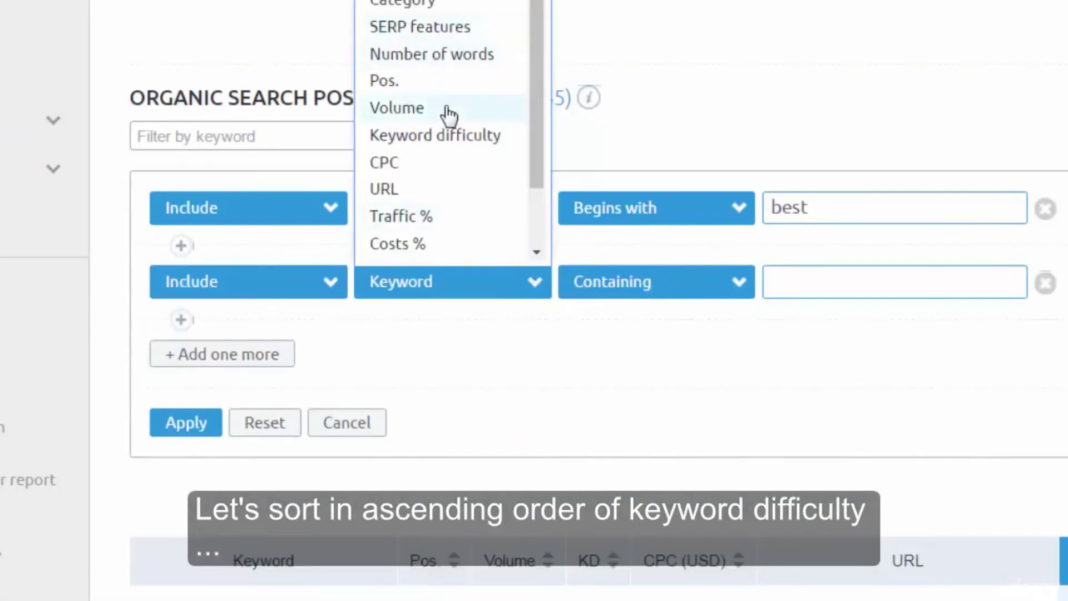
left_click(449, 116)
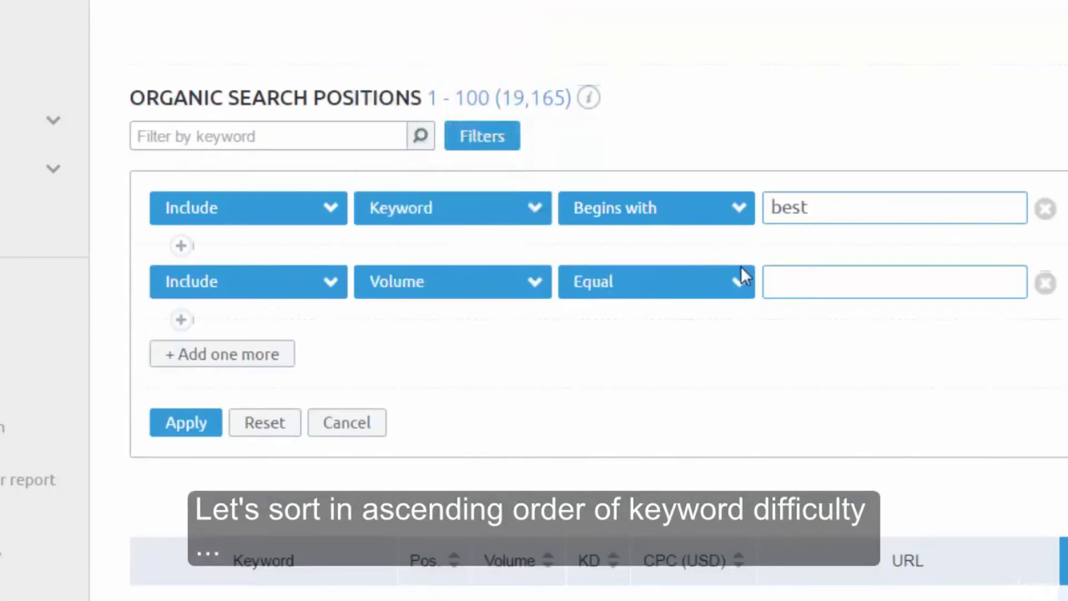
left_click(738, 282)
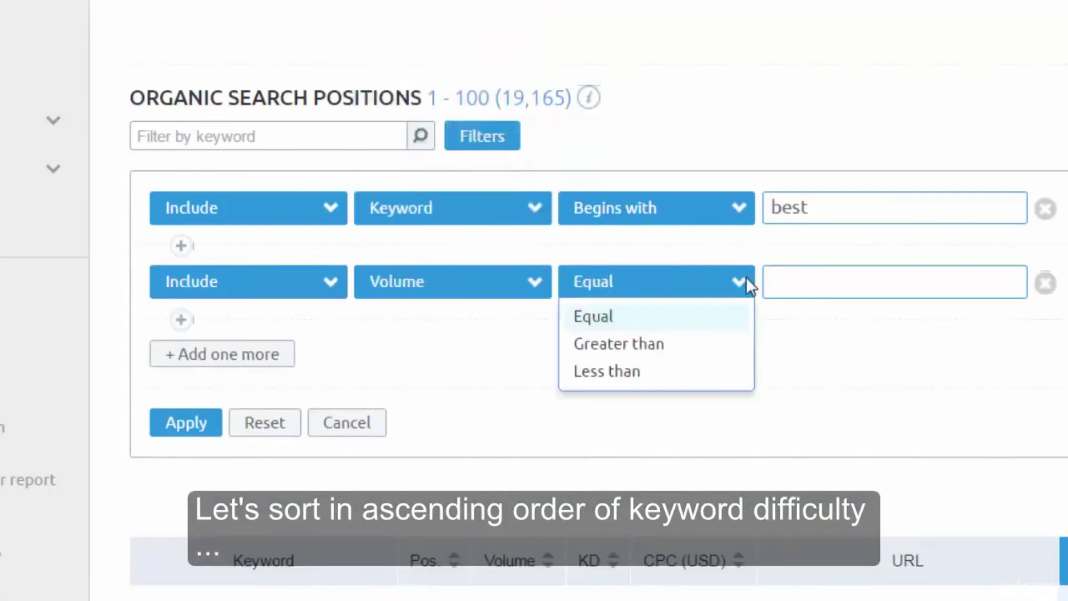
left_click(685, 361)
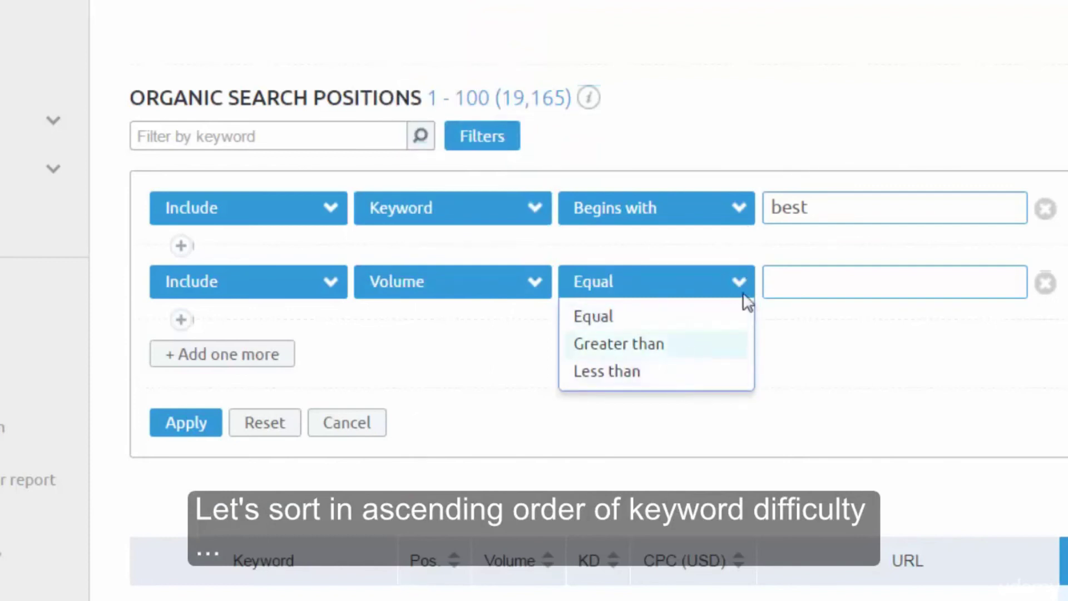
left_click(783, 282)
type("79")
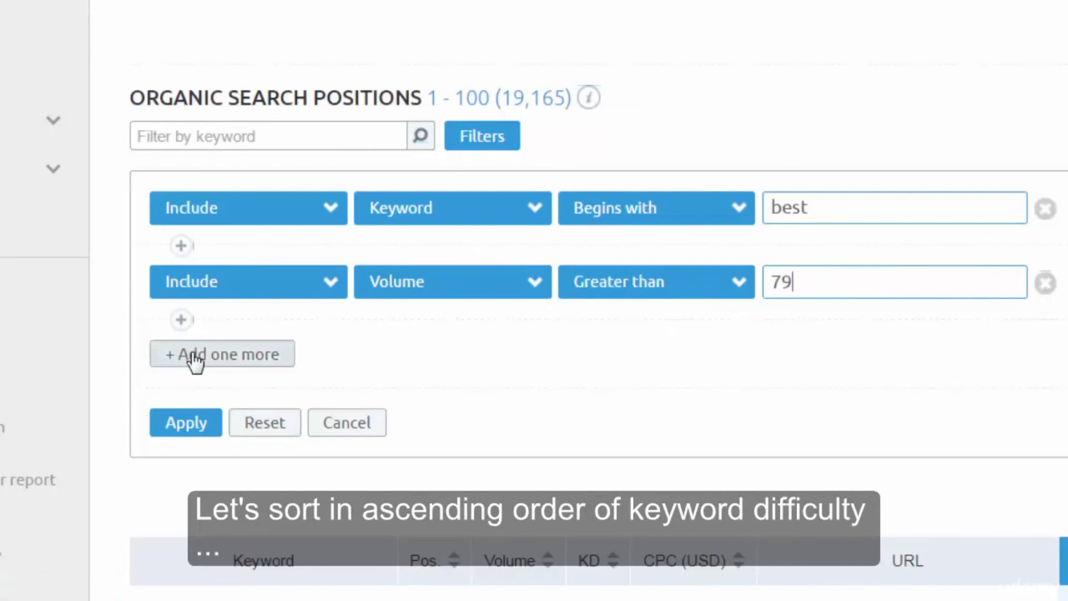
Add a third filter condition including volumes less than 501, and apply all the filters to the positions list
left_click(251, 356)
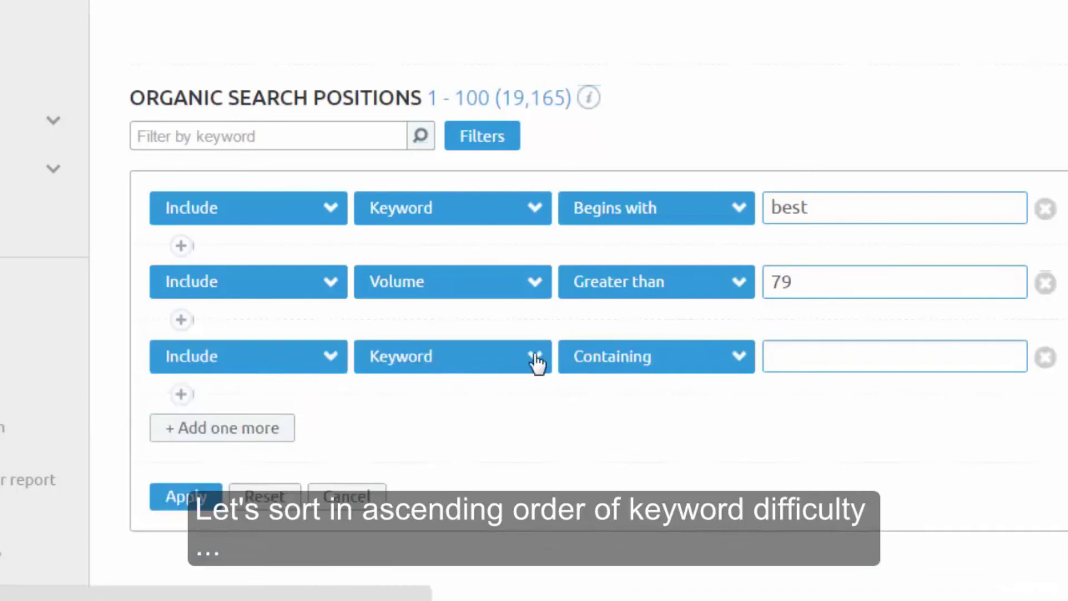
left_click(531, 354)
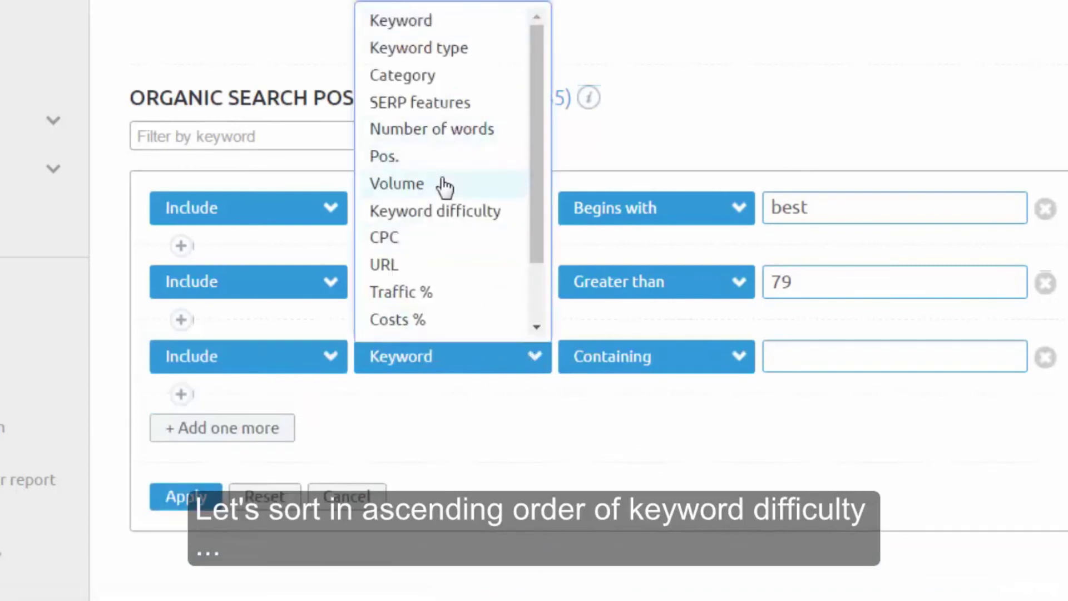
left_click(423, 184)
left_click(738, 360)
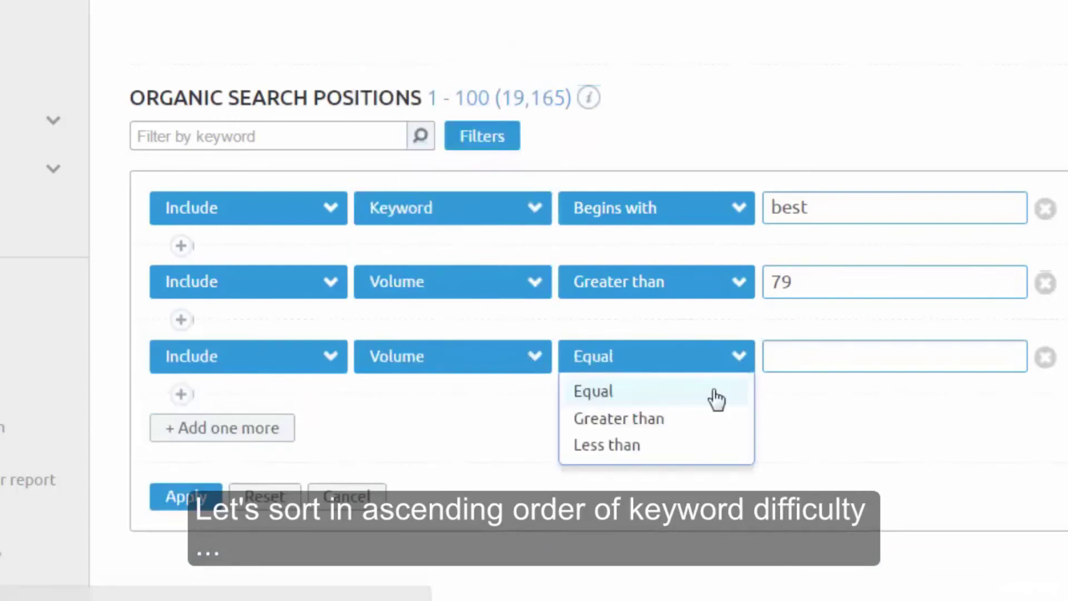
left_click(690, 455)
left_click(781, 360)
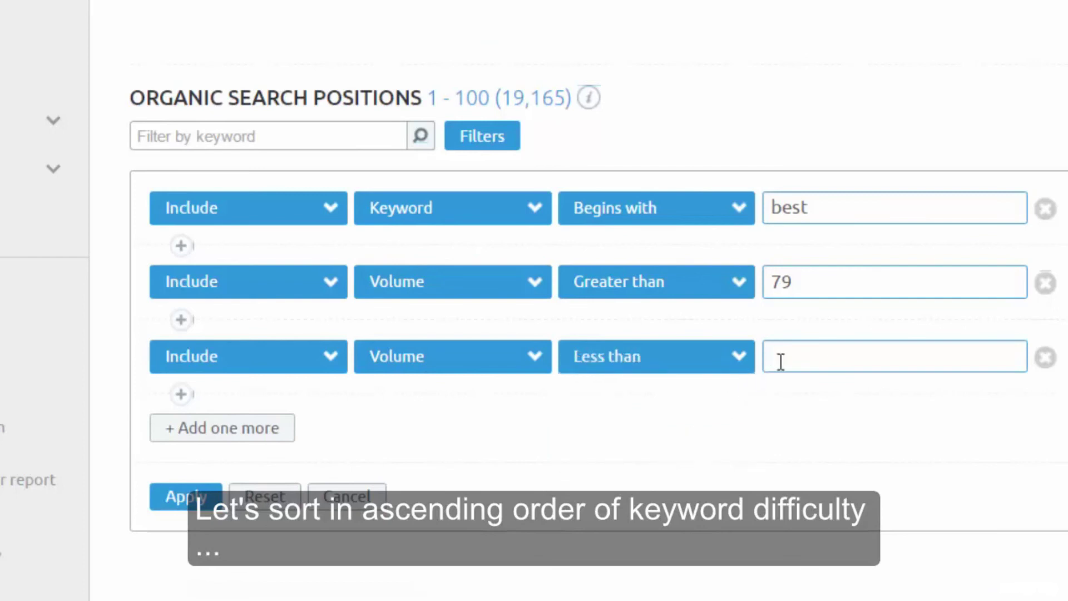
type("501")
scroll(729, 417, "down", 4)
left_click(187, 295)
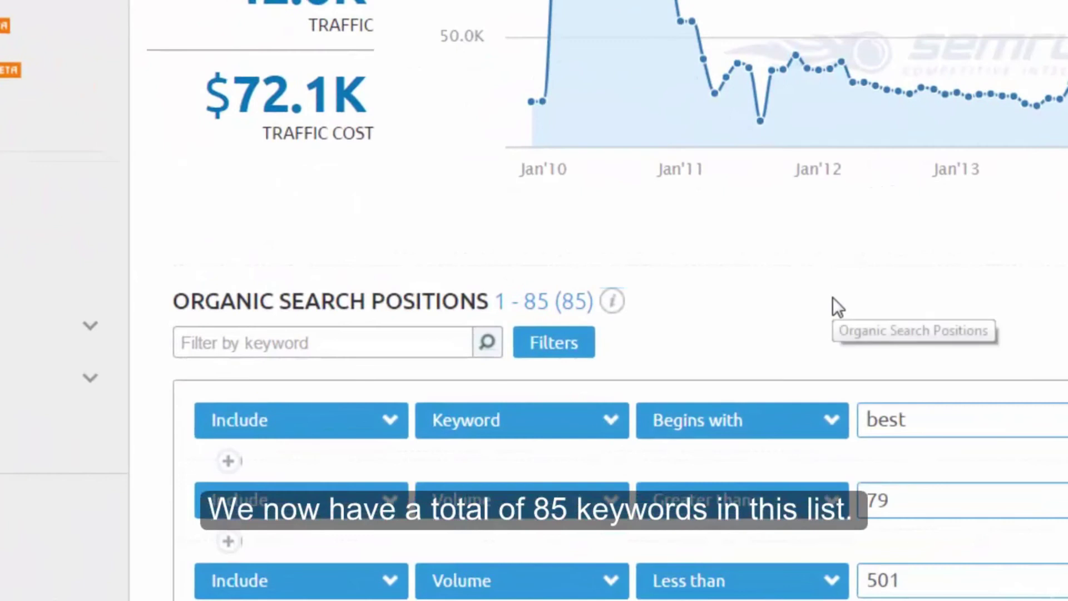
Check the filtered list of "best" keywords and export it as a CSV file
left_click_drag(557, 301, 586, 299)
left_click(849, 322)
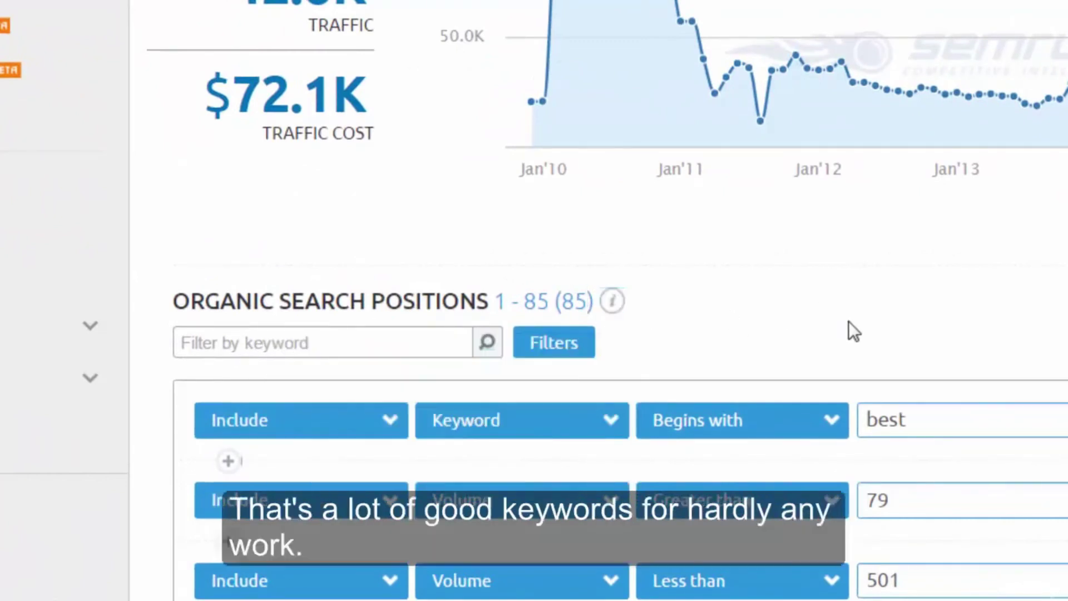
scroll(843, 320, "down", 2)
scroll(843, 319, "down", 12)
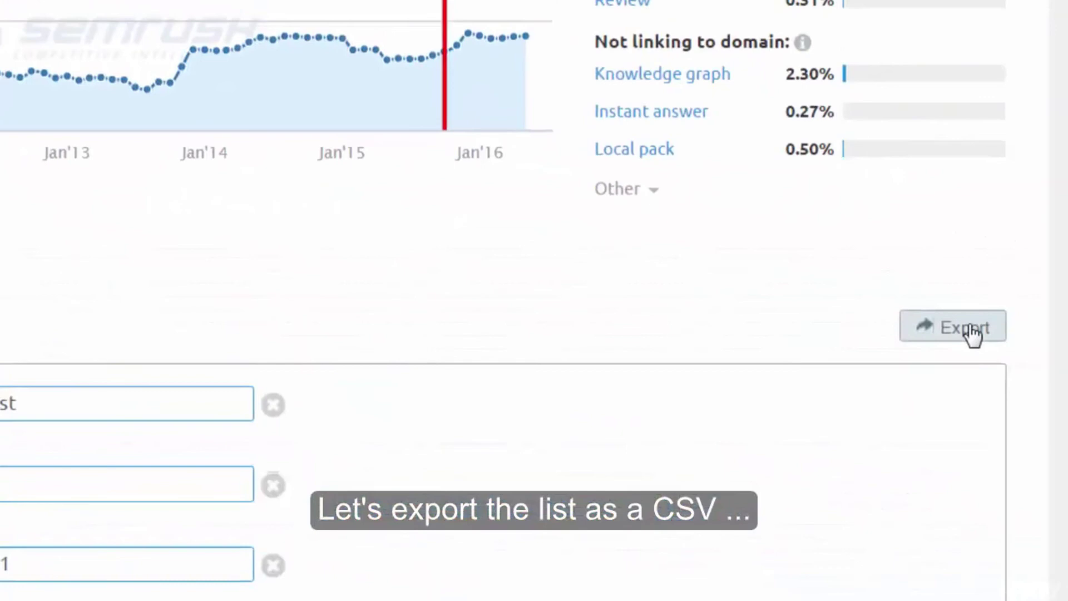
left_click(971, 332)
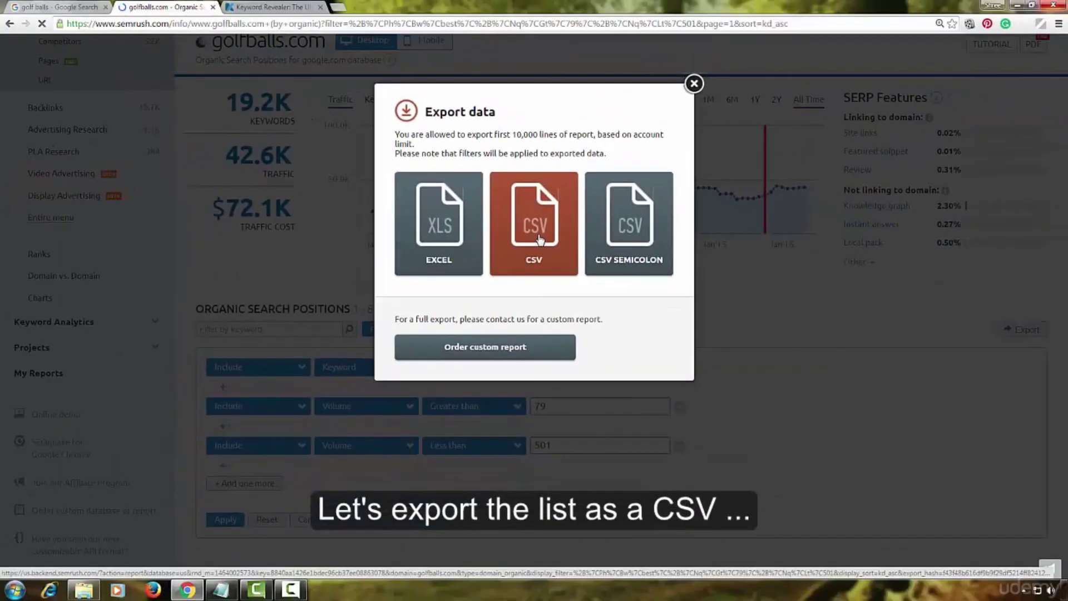
left_click(377, 242)
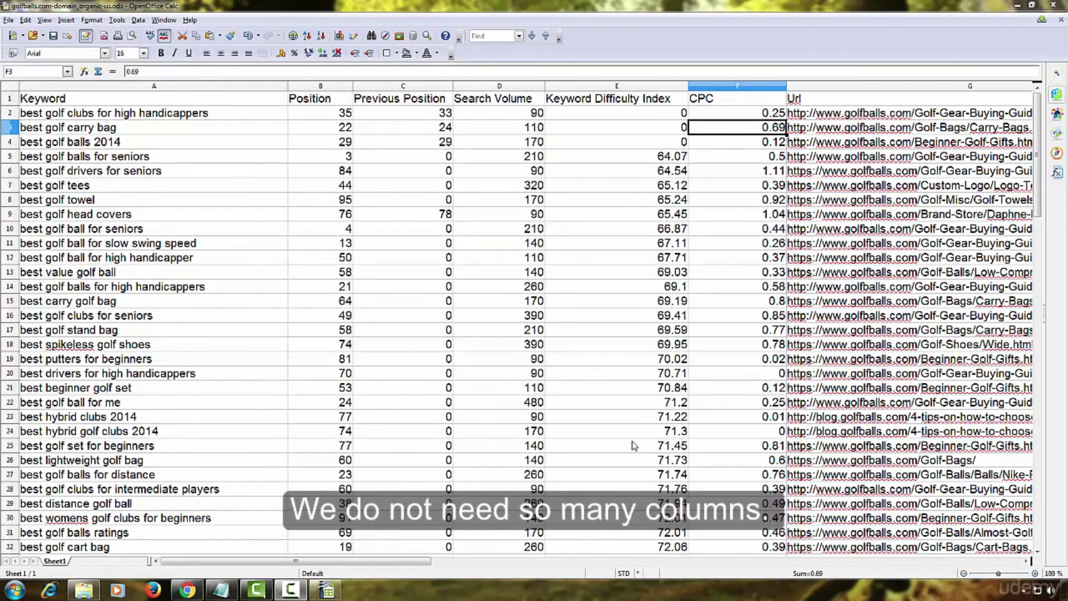
Look over the exported keyword spreadsheet and highlight the Search Volume and Keyword columns one after the other
left_click(381, 556)
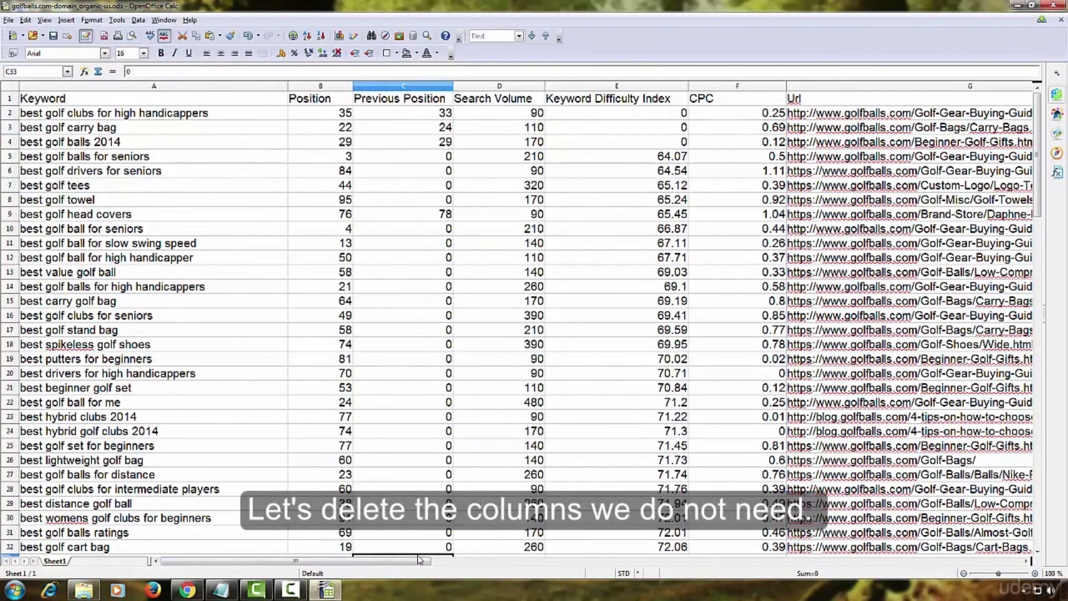
left_click_drag(420, 559, 328, 583)
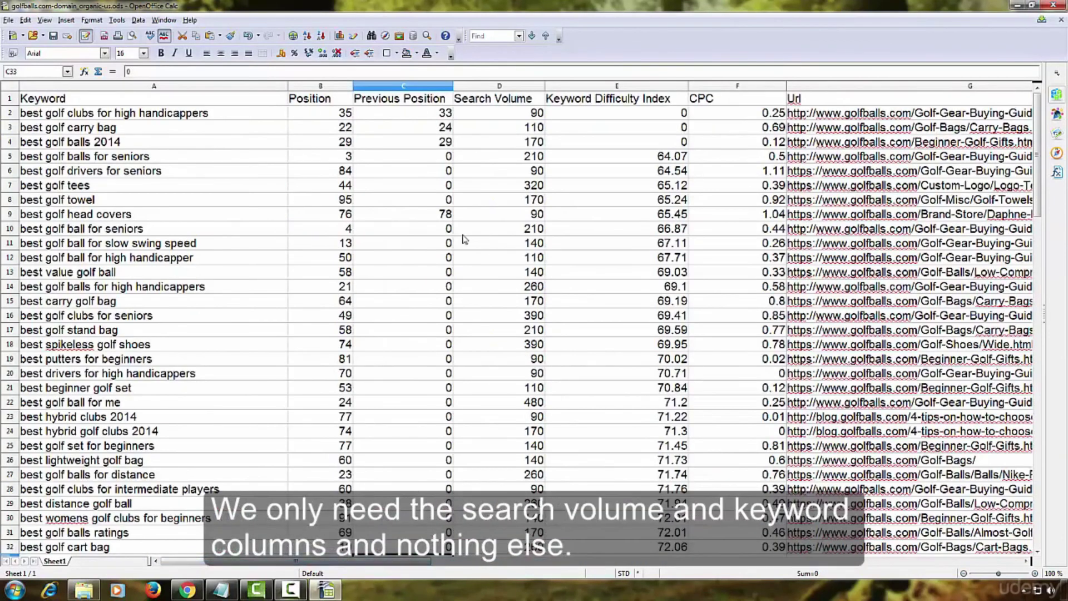
left_click(489, 88)
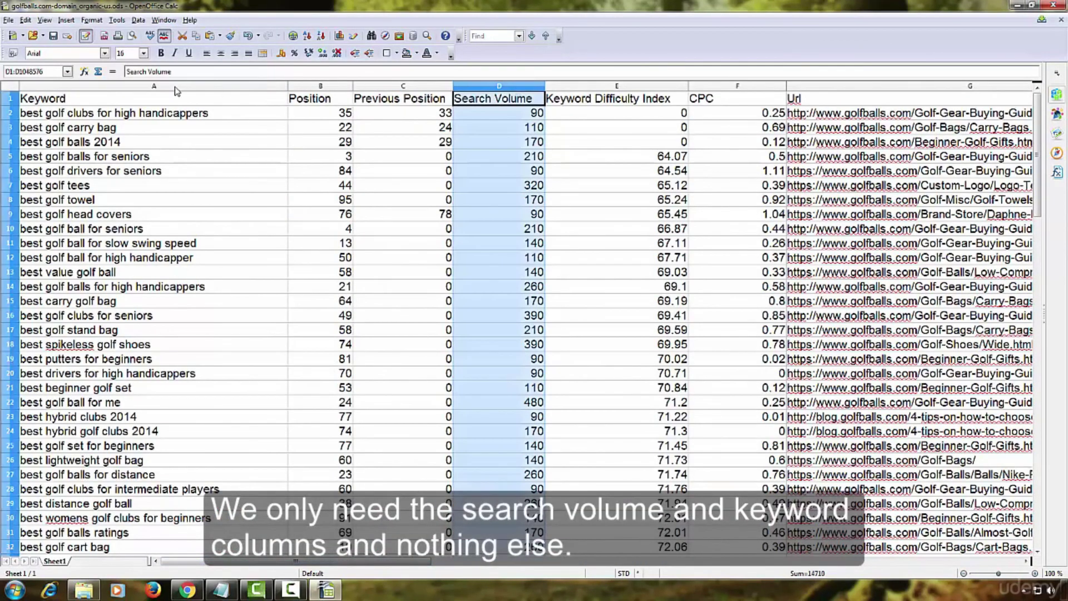
left_click(176, 88)
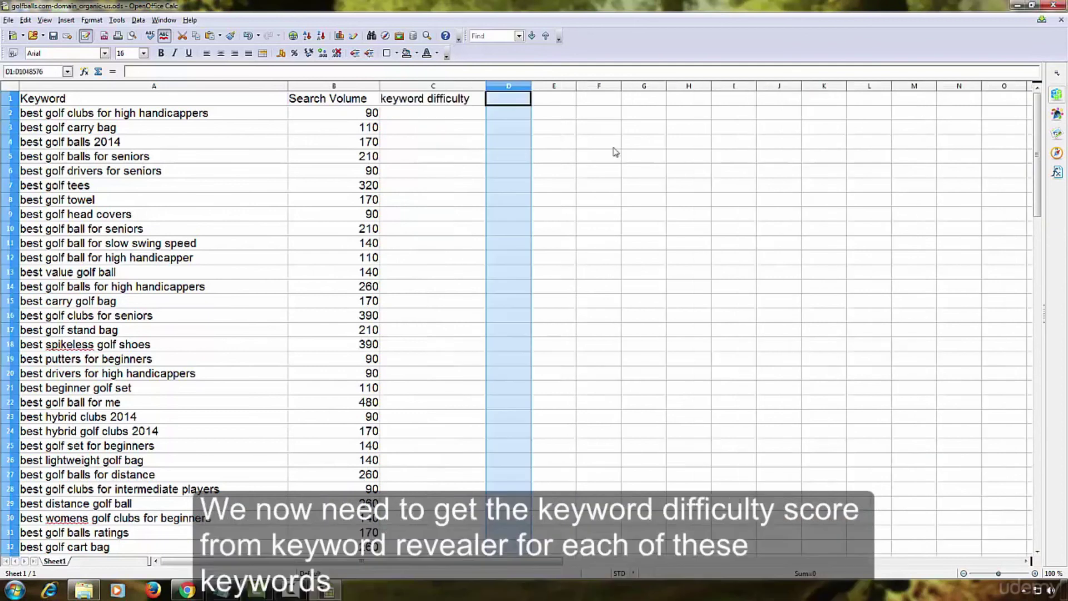
left_click(614, 147)
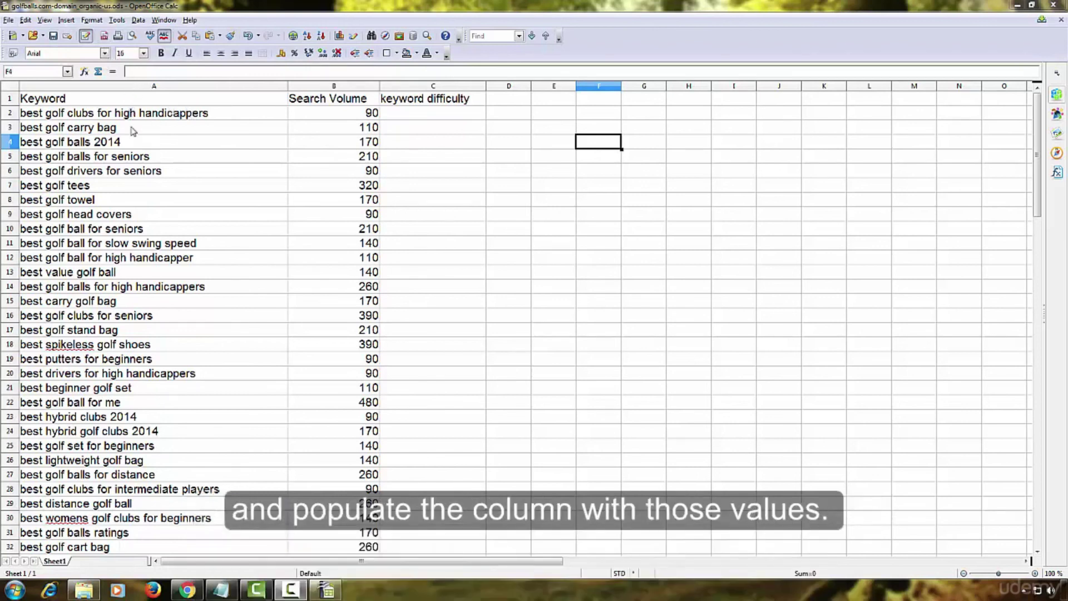
left_click(155, 86)
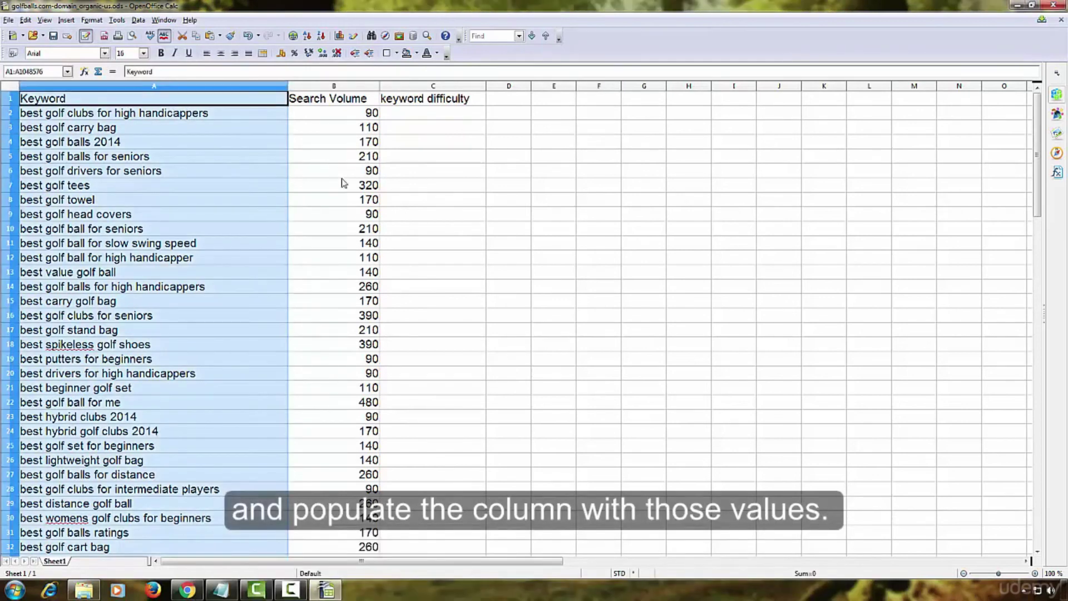
left_click(427, 113)
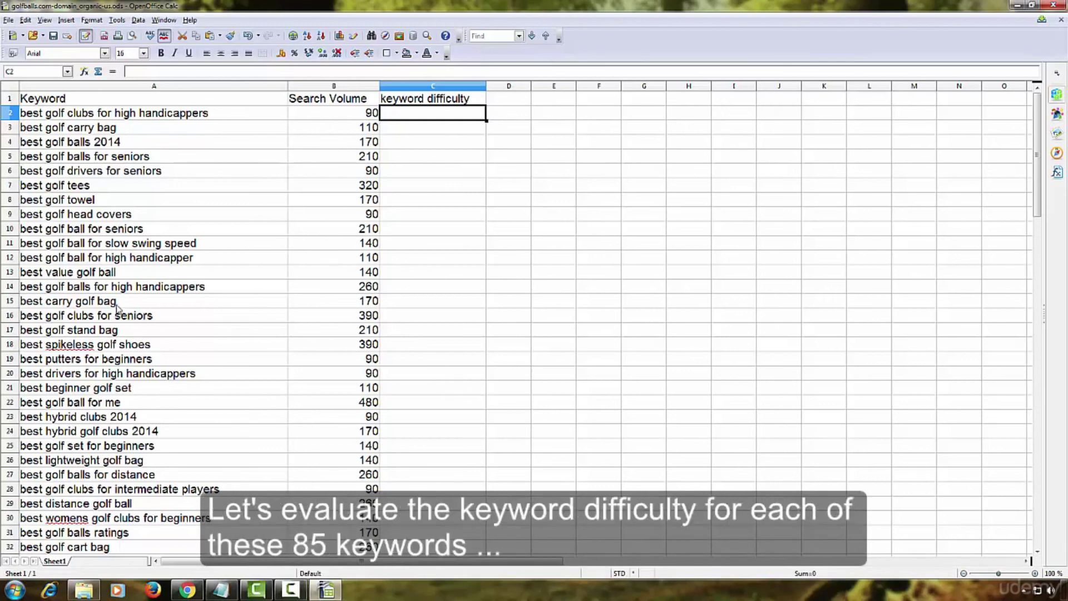
Copy the keyword "best golf clubs for high handicappers" from the spreadsheet and switch to Keyword Revealer in the browser
right_click(127, 113)
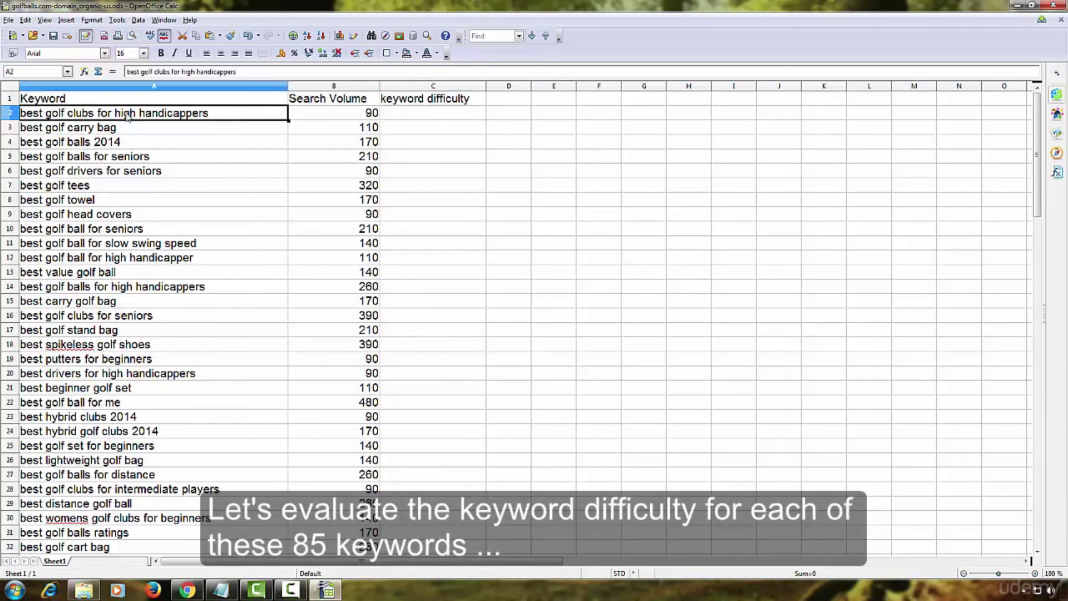
left_click(168, 223)
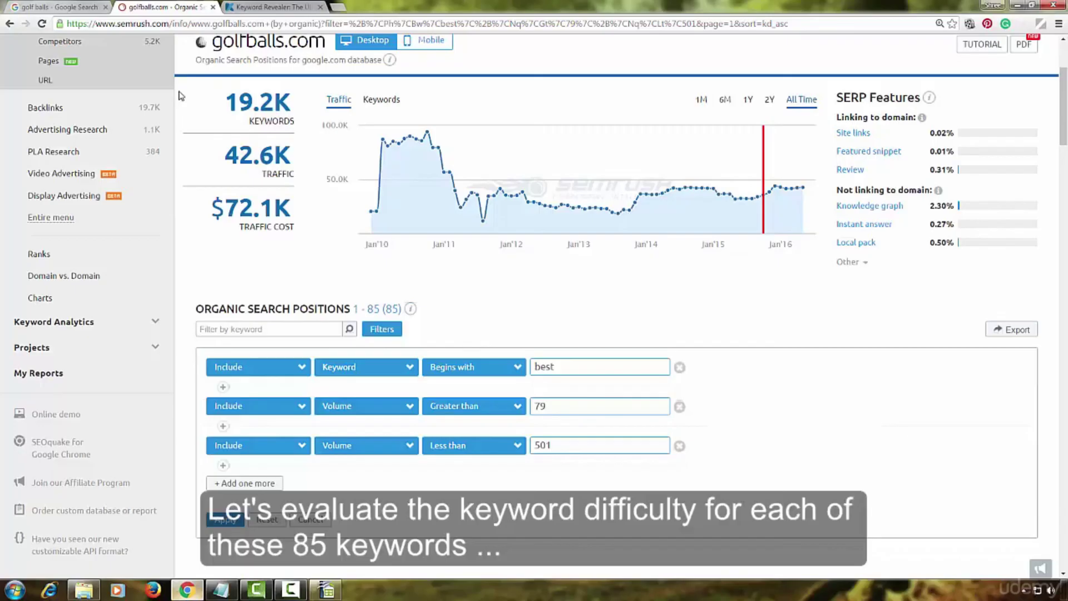
left_click(188, 590)
left_click(272, 7)
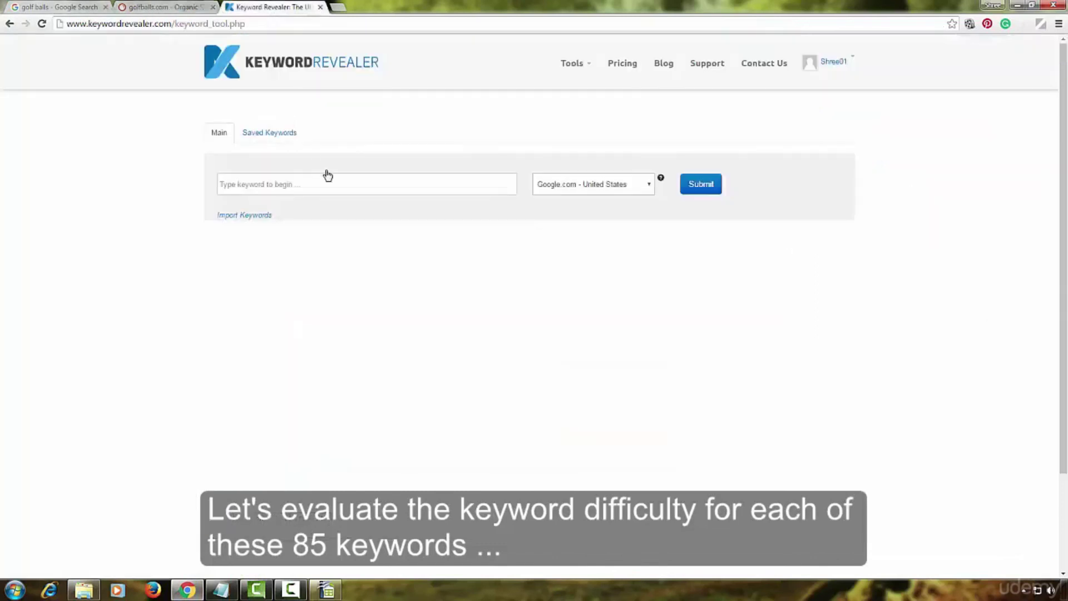
Submit the copied keyword "best golf clubs for high handicappers" to the keyword tool for Google.com - United States
left_click(305, 184)
key("ctrl+v")
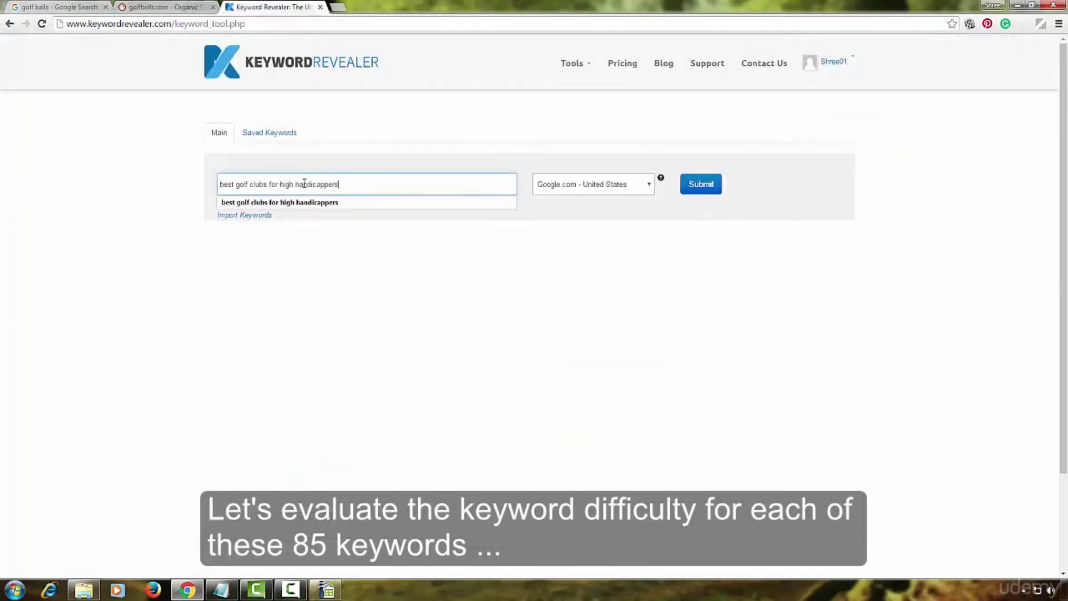
left_click(699, 190)
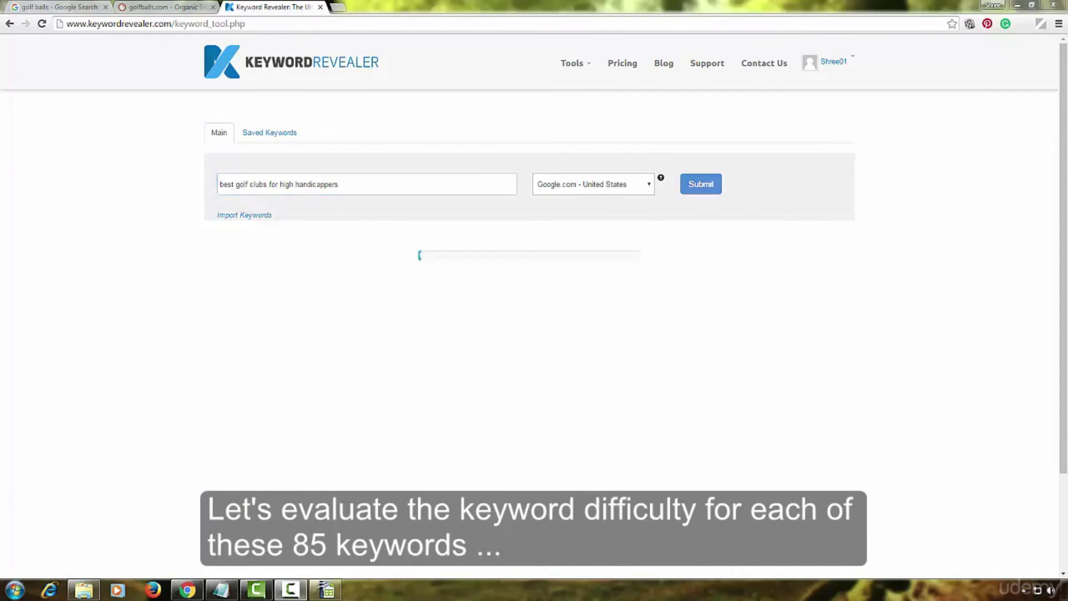
Evaluate the submitted keyword's difficulty and record 27 in the spreadsheet's keyword difficulty column for "best golf clubs for high handicappers"
left_click(823, 310)
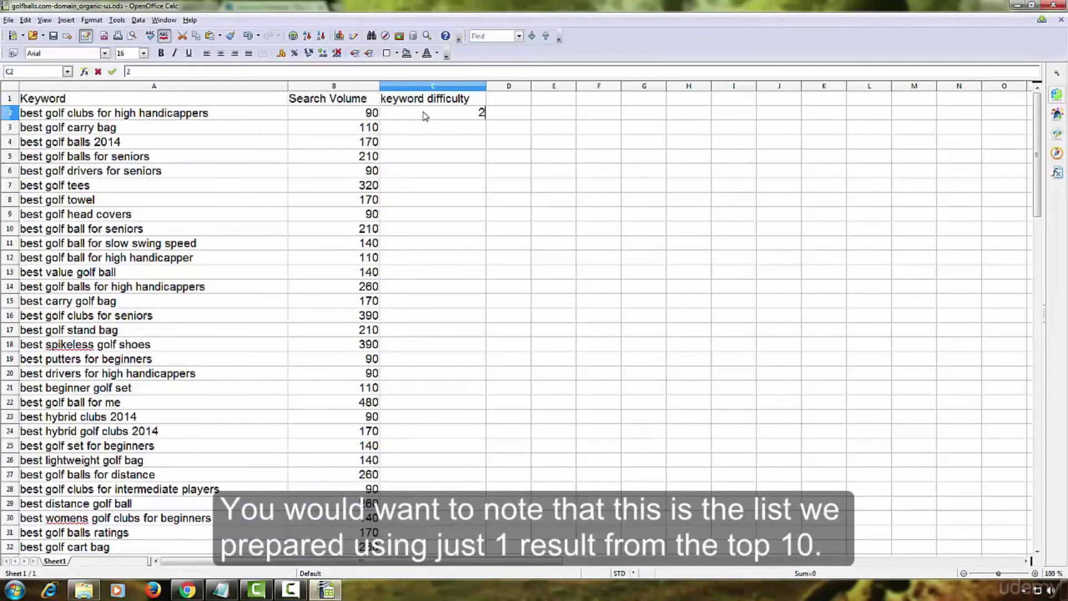
type("7")
key("Return")
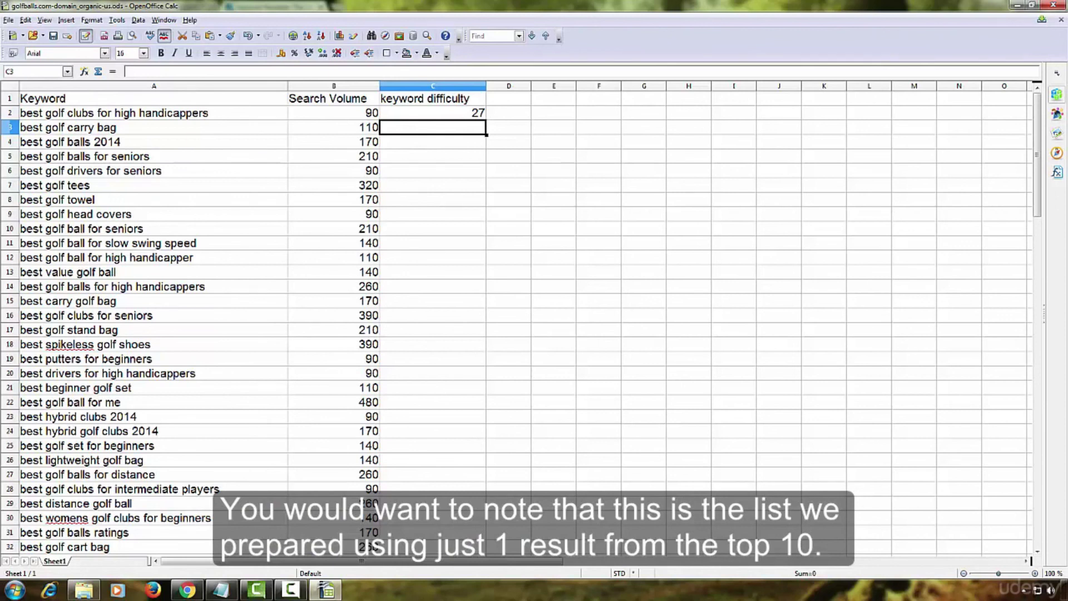
Look through the Google results for "golf balls", highlighting the golfballs.com address and examining the other sites that rank
scroll(594, 348, "down", 3)
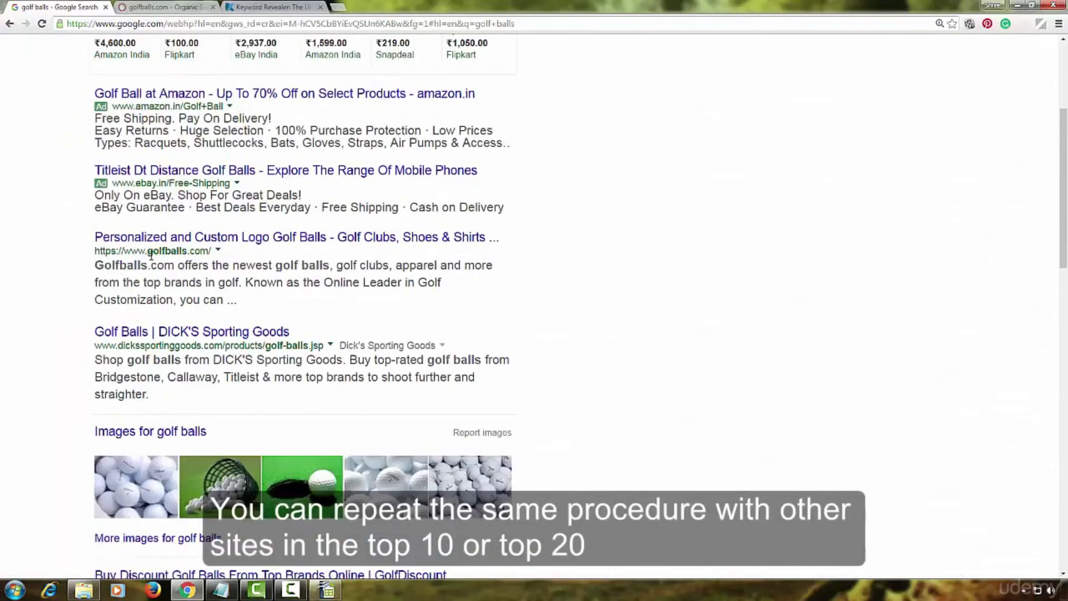
left_click_drag(127, 250, 208, 252)
left_click(557, 296)
scroll(557, 296, "down", 2)
scroll(557, 296, "down", 5)
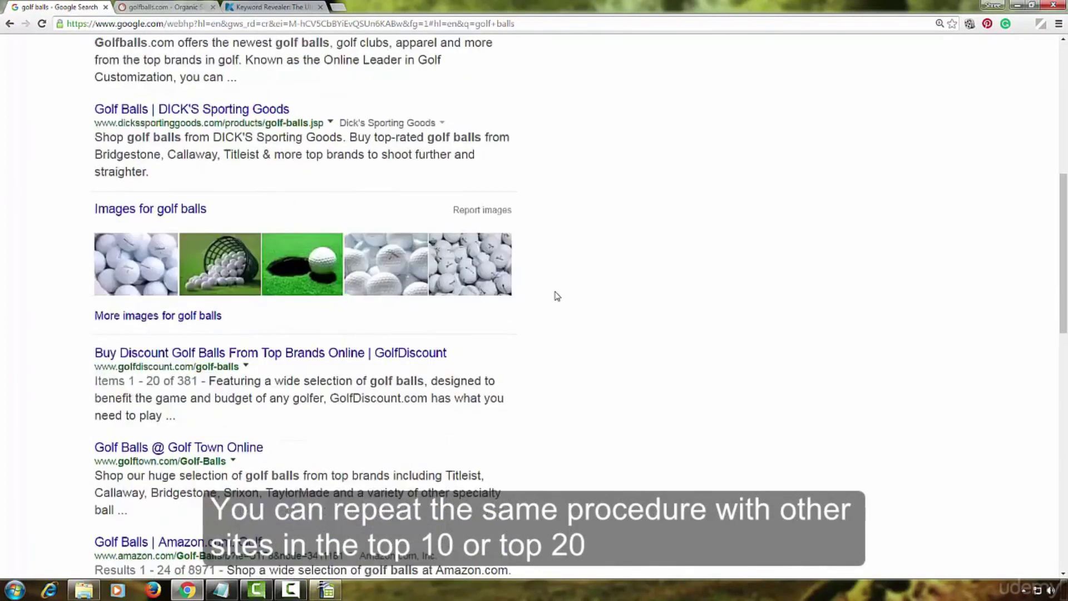
scroll(557, 296, "down", 4)
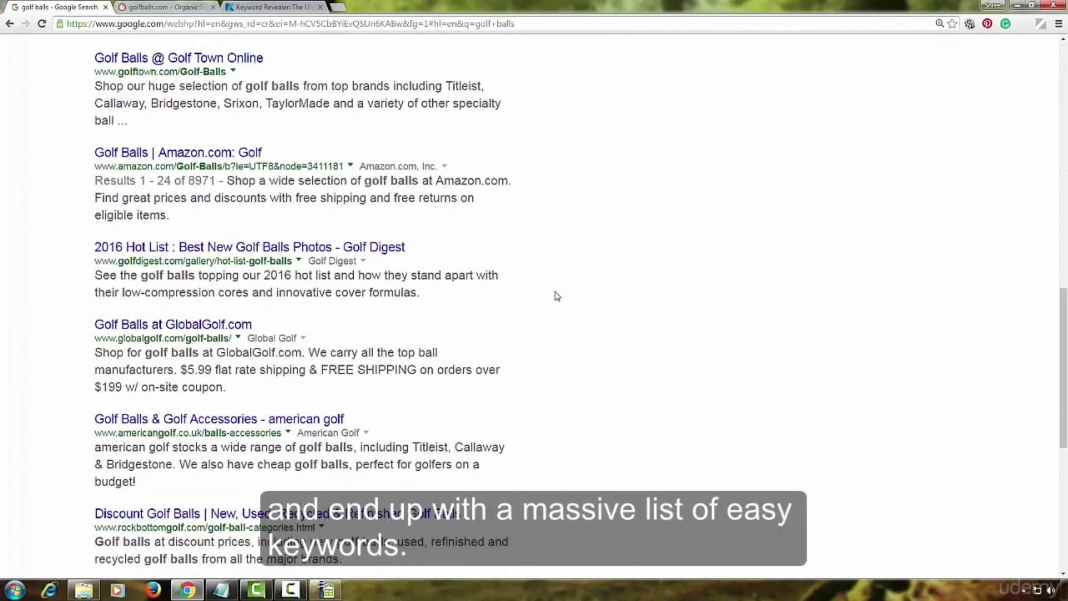
scroll(557, 296, "down", 2)
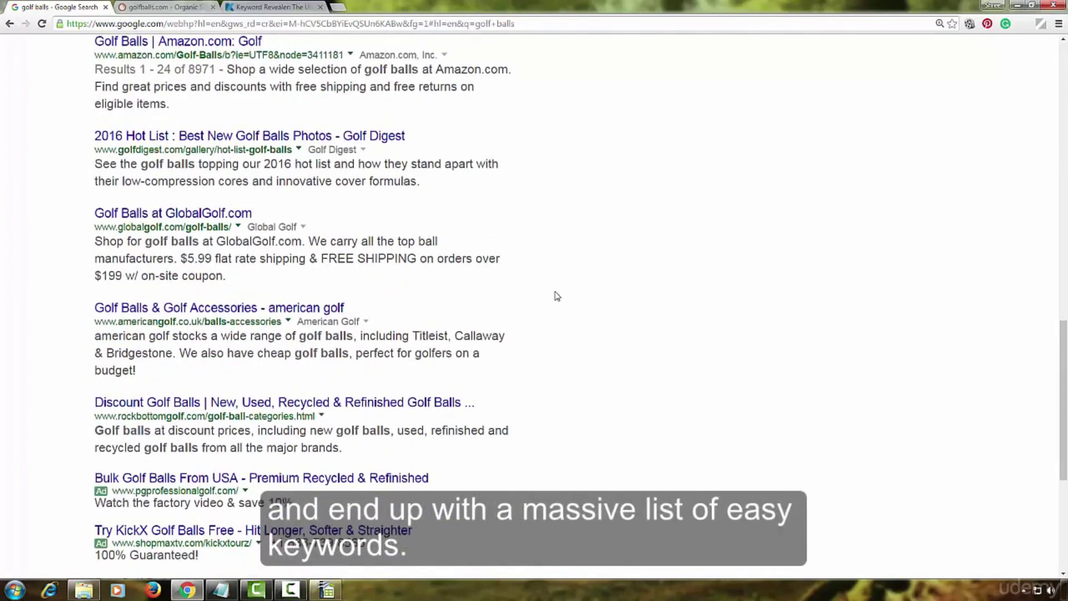
scroll(557, 296, "down", 1)
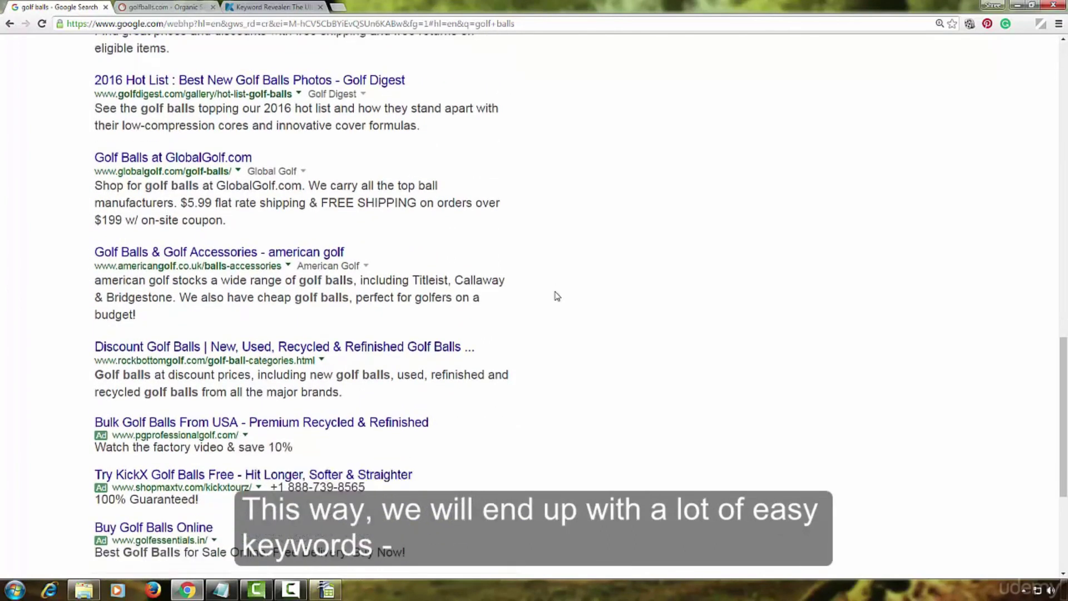